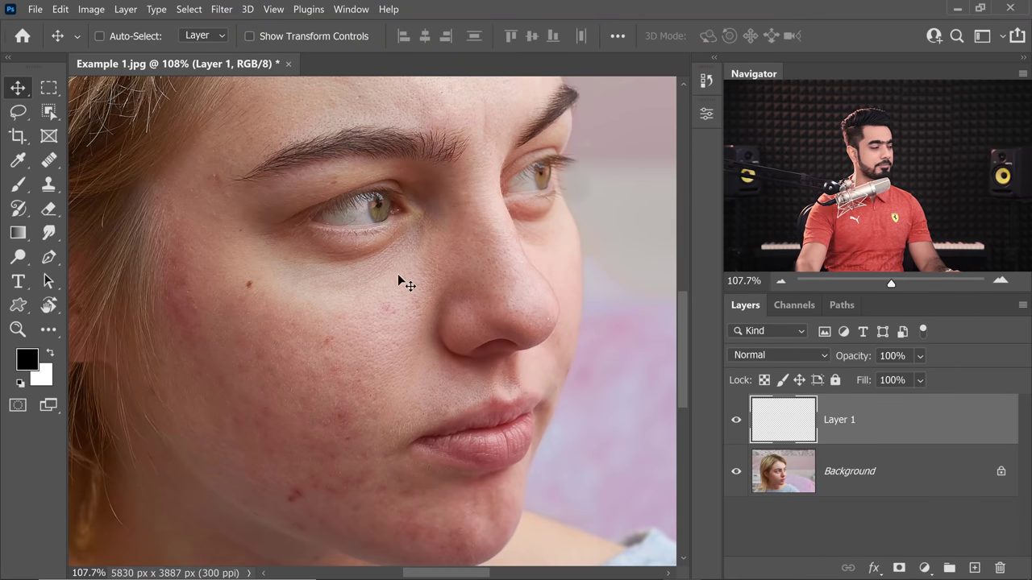
Switch to the Healing Brush Tool and zoom in close on the cheek mole
click(50, 160)
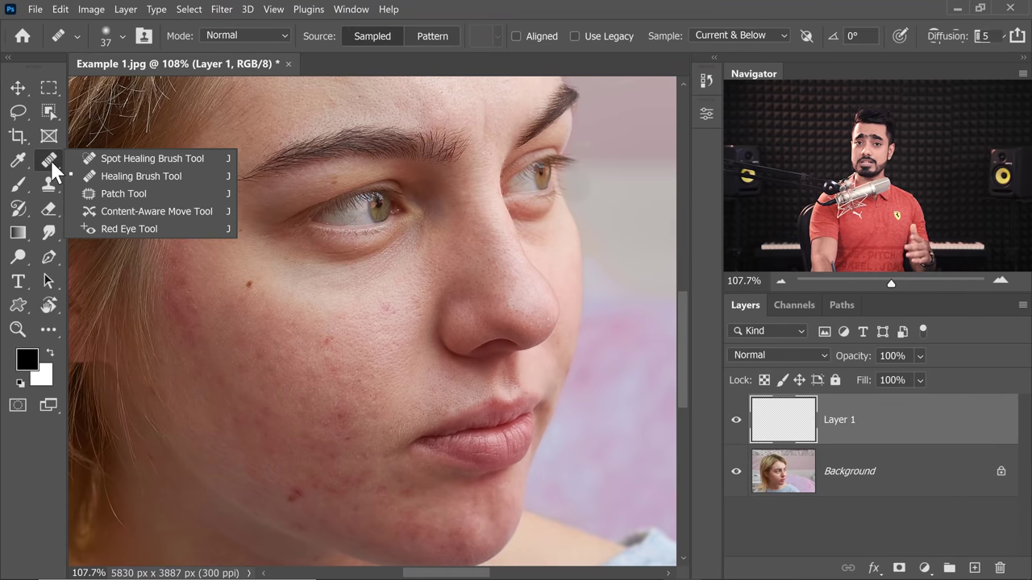
click(109, 181)
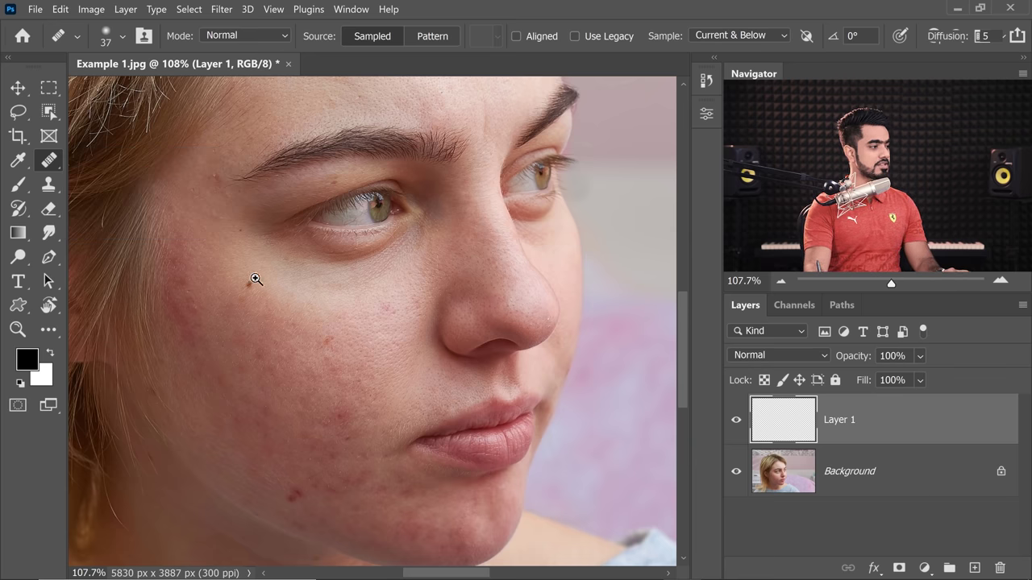
drag(253, 279, 272, 286)
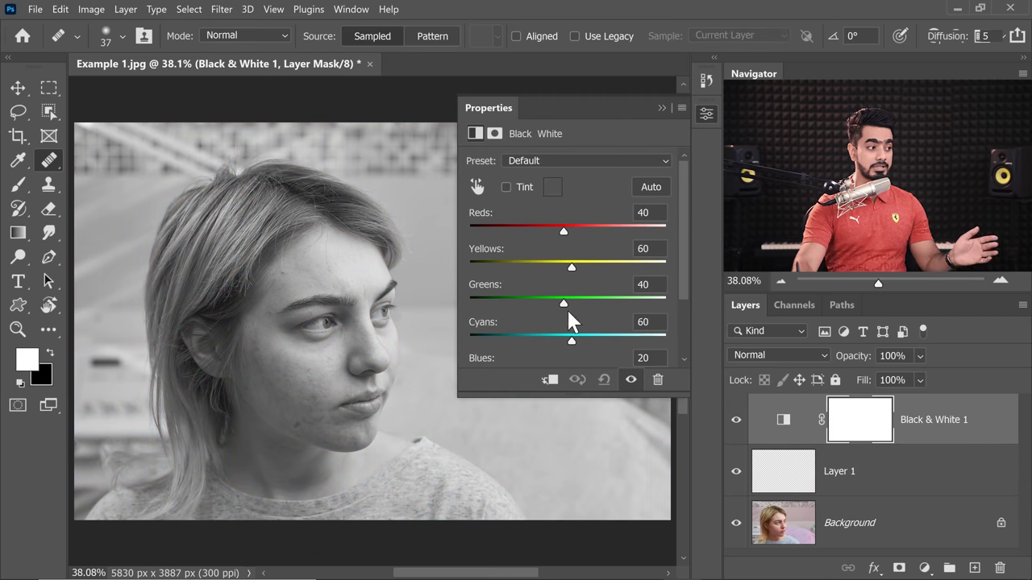
Set the Black & White adjustment's Reds to -100 and Yellows to 163
drag(561, 229, 524, 231)
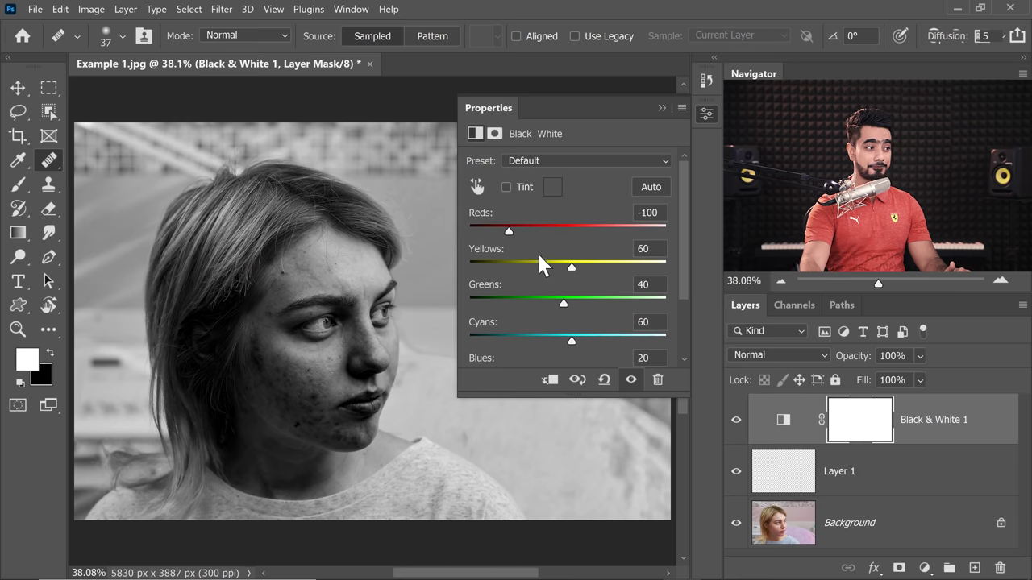
drag(571, 265, 610, 268)
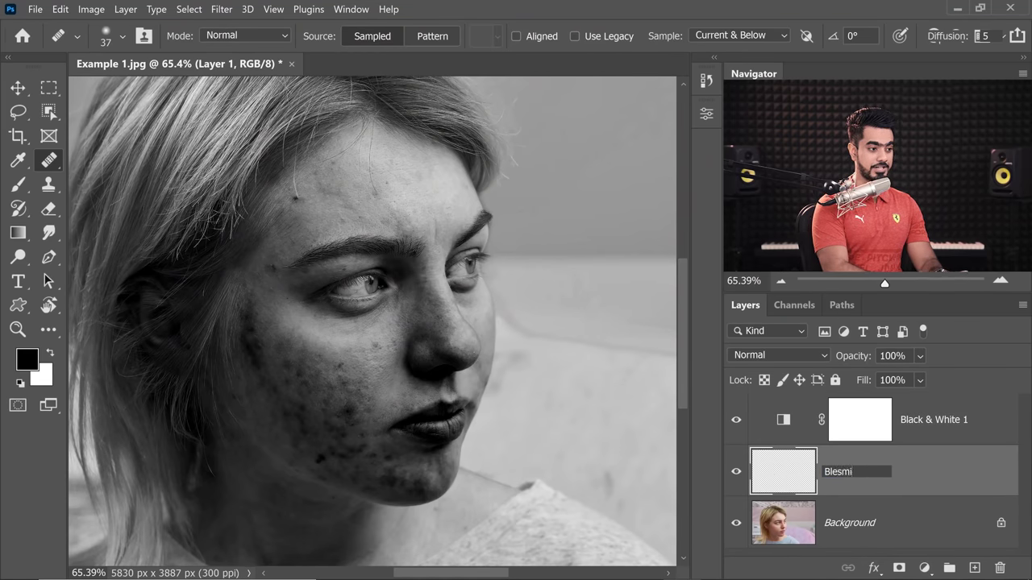
Rename Layer 1 to 'Blemish' and keep sampling Current & Below
text(Blemish)
key(Return)
scroll(306, 250, up, 5)
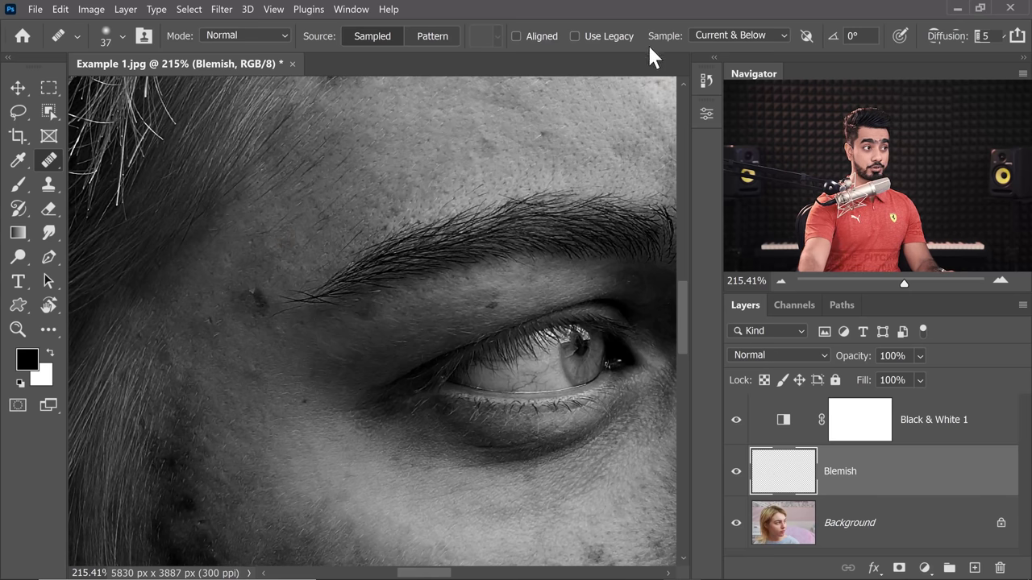
click(719, 34)
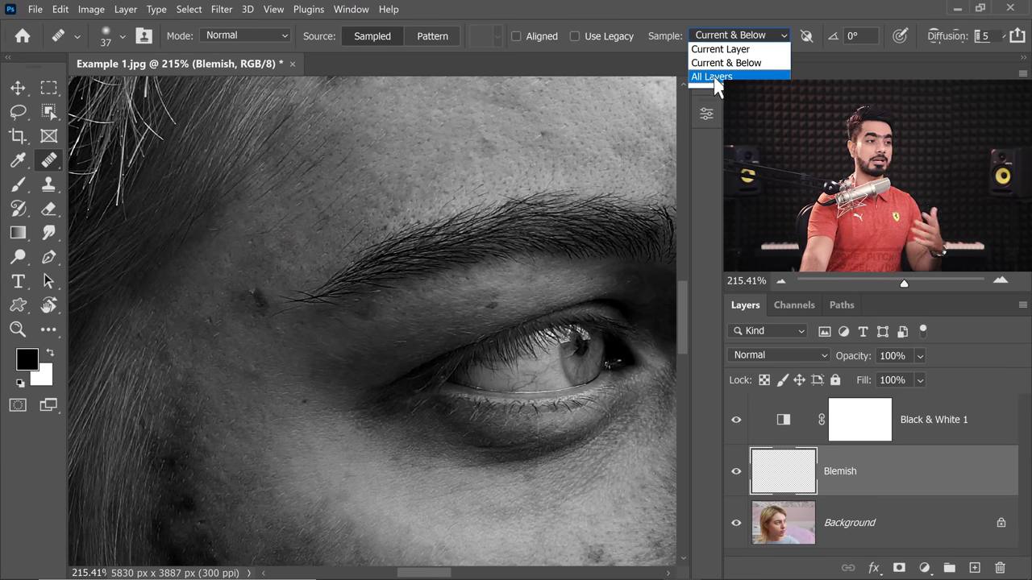
click(725, 62)
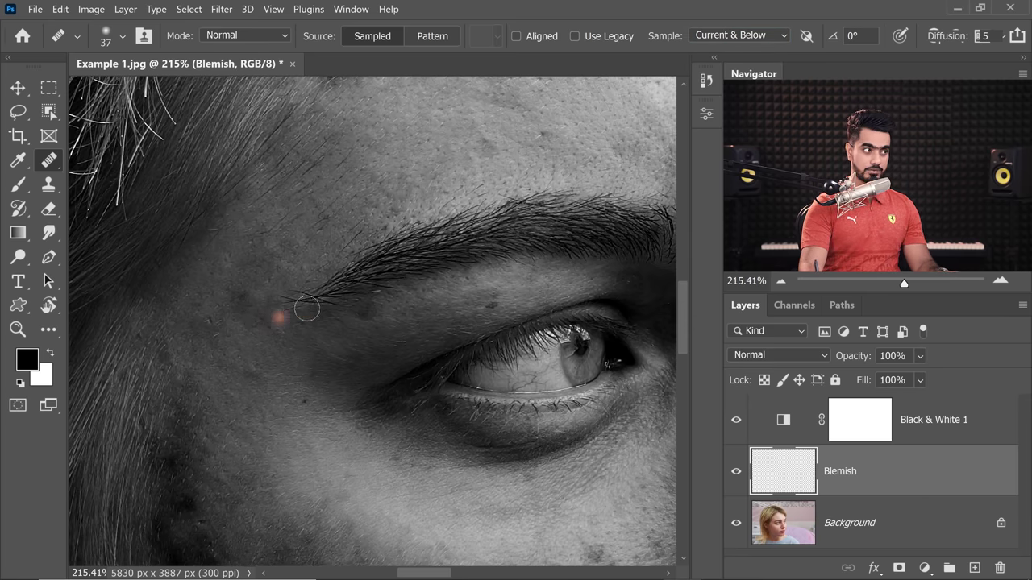
Heal dark spots on the forehead, cheek, lips and chin with a smaller healing brush
drag(472, 242, 299, 362)
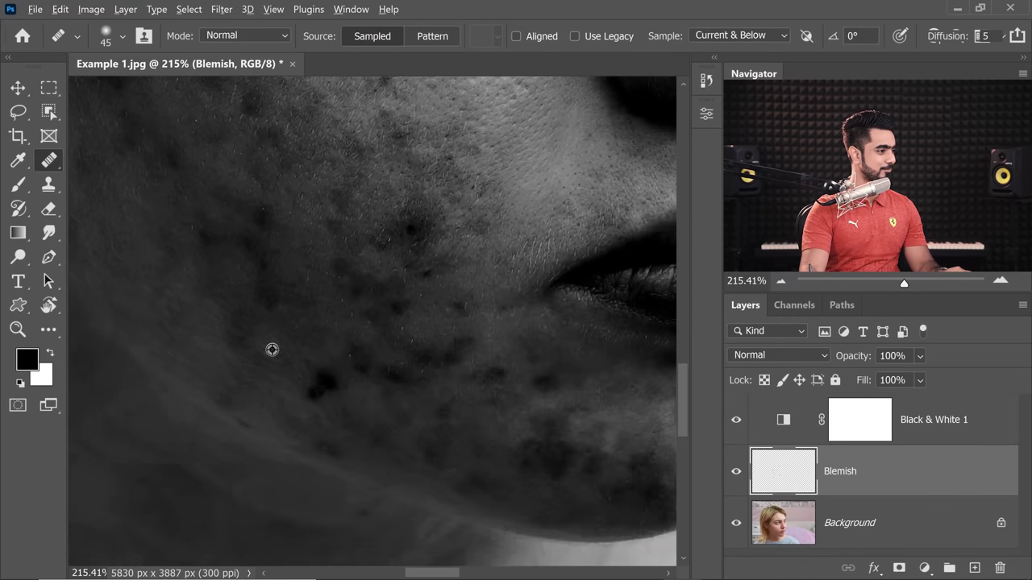
scroll(349, 299, up, 5)
key(bracketleft)
scroll(375, 335, down, 1)
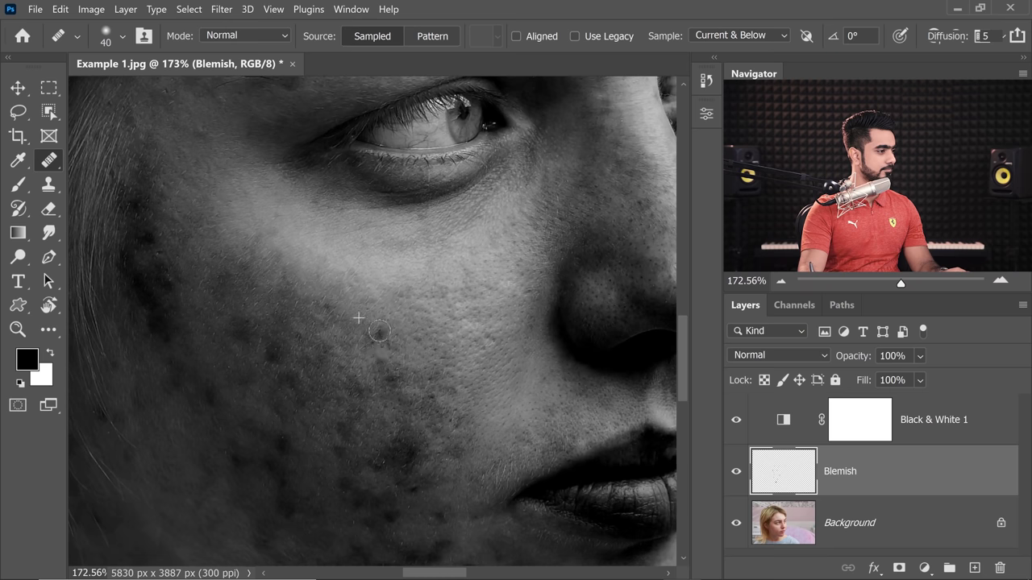
drag(264, 480, 267, 427)
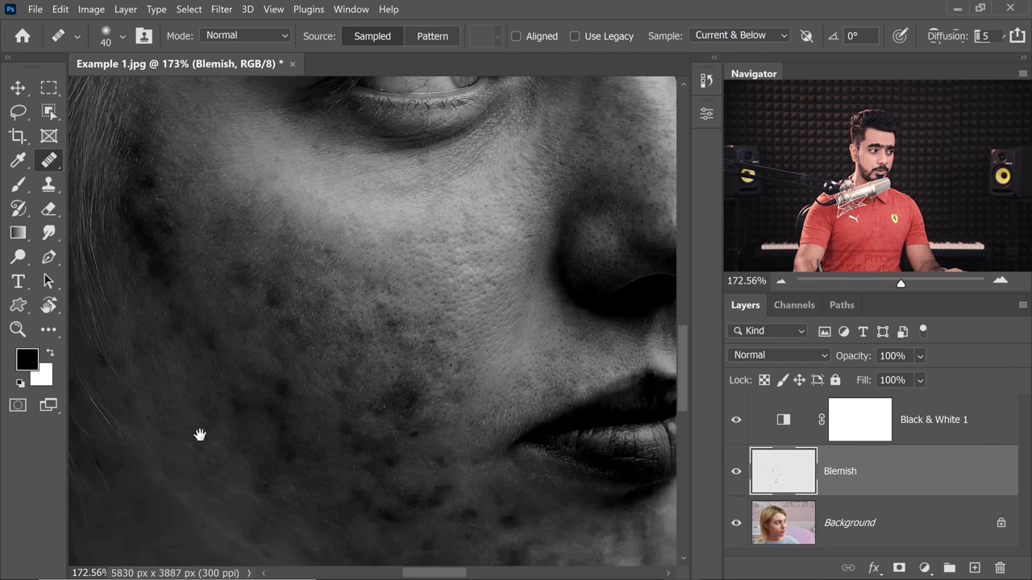
drag(498, 442, 409, 338)
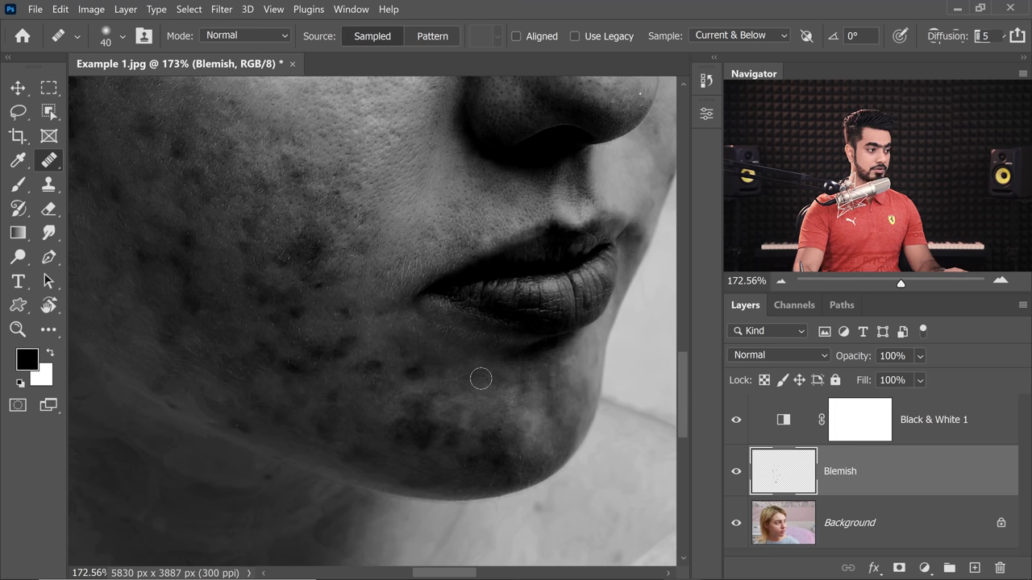
scroll(452, 347, up, 1)
key(bracketleft)
scroll(428, 311, down, 4)
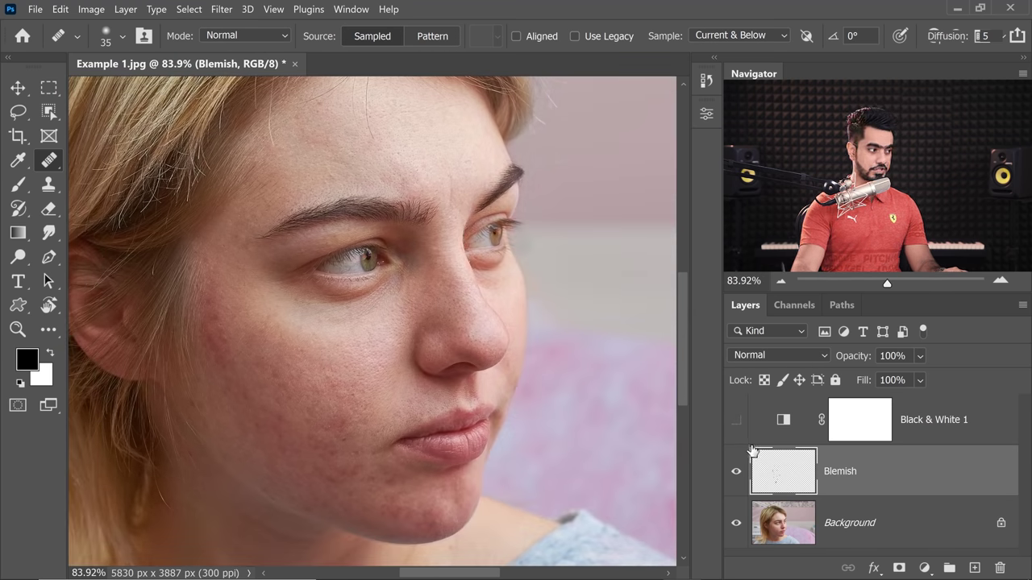
Delete the Black & White 1 layer and heal the dark cheek mole in colour
drag(971, 421, 998, 567)
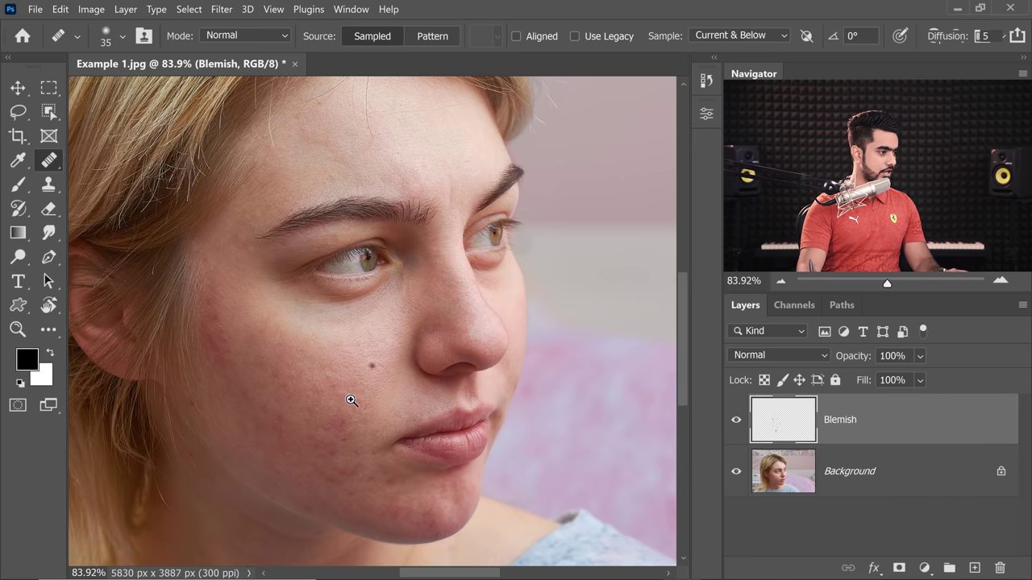
scroll(357, 398, up, 5)
click(421, 306)
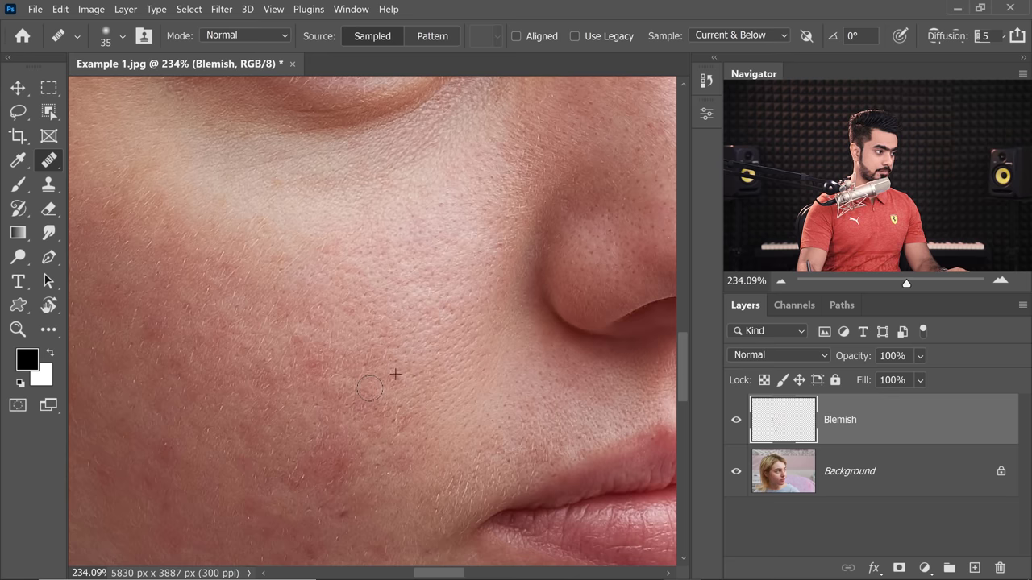
drag(369, 389, 386, 376)
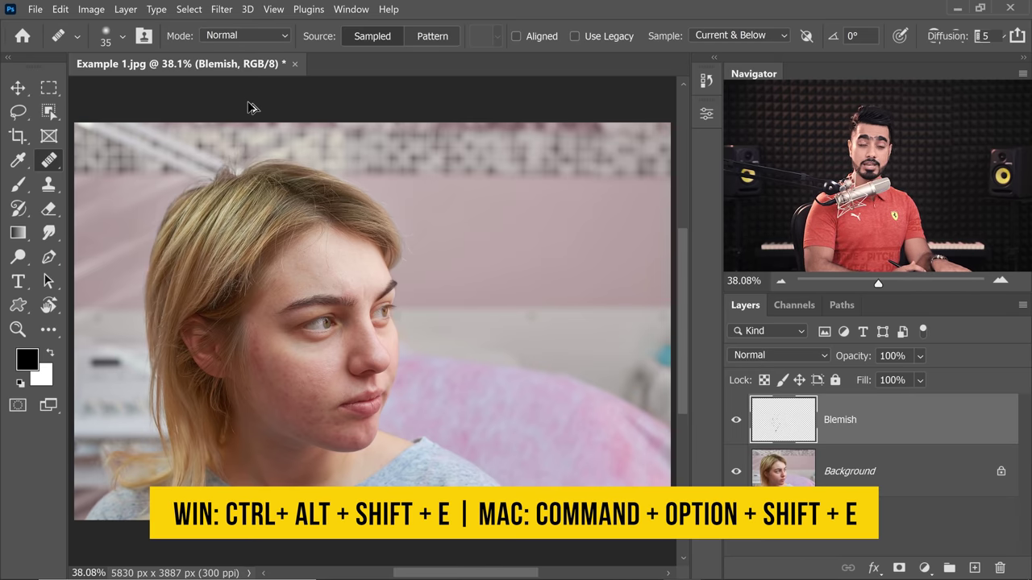
Stamp all visible layers into a new Layer 1 and convert it to a smart object
key(ctrl+alt+shift+e)
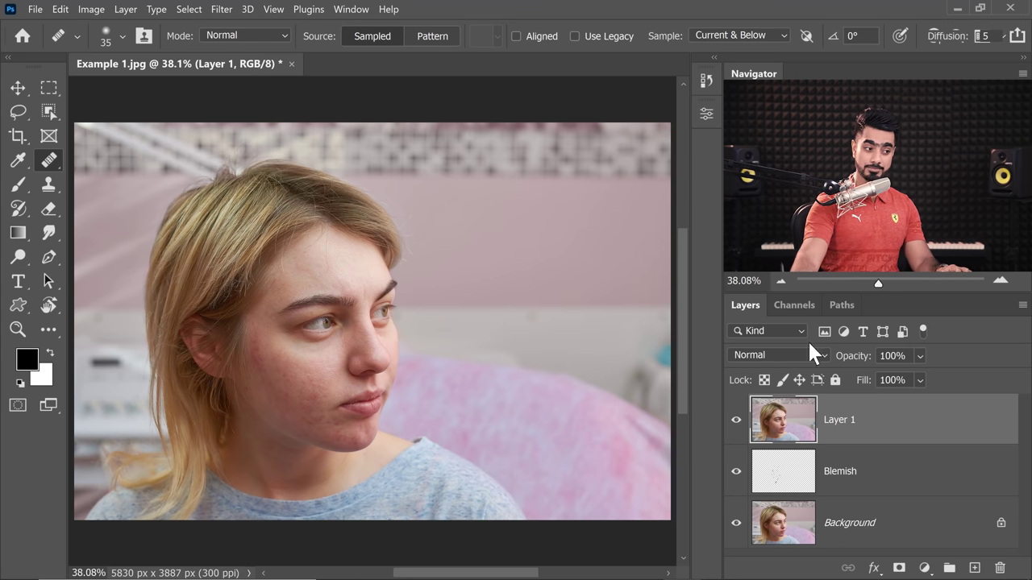
right_click(900, 423)
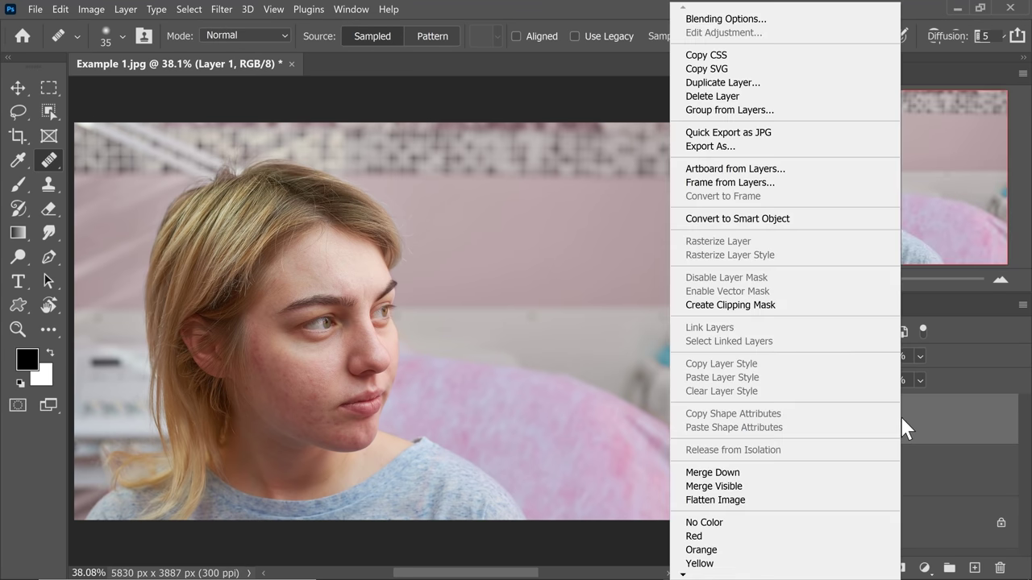
click(774, 219)
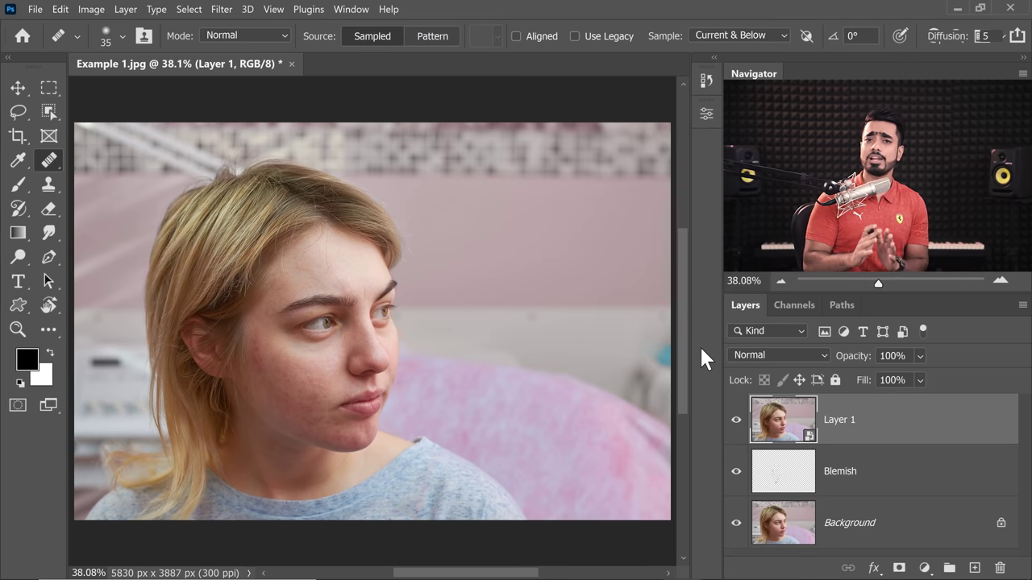
click(222, 9)
Turn on Neural Filters Skin Smoothing and push its Blur to the maximum 100, inspecting the cheek
click(260, 62)
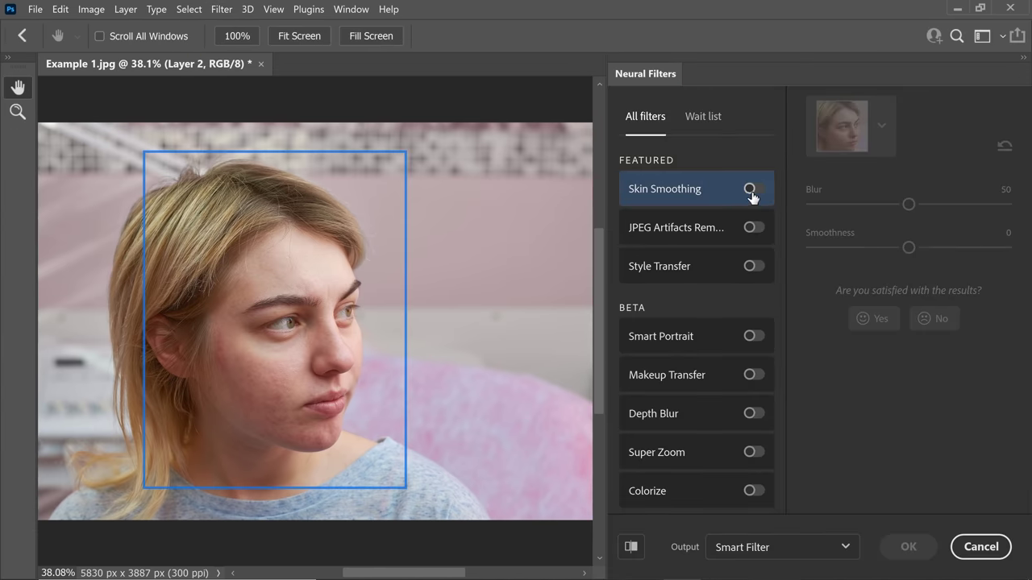
click(753, 191)
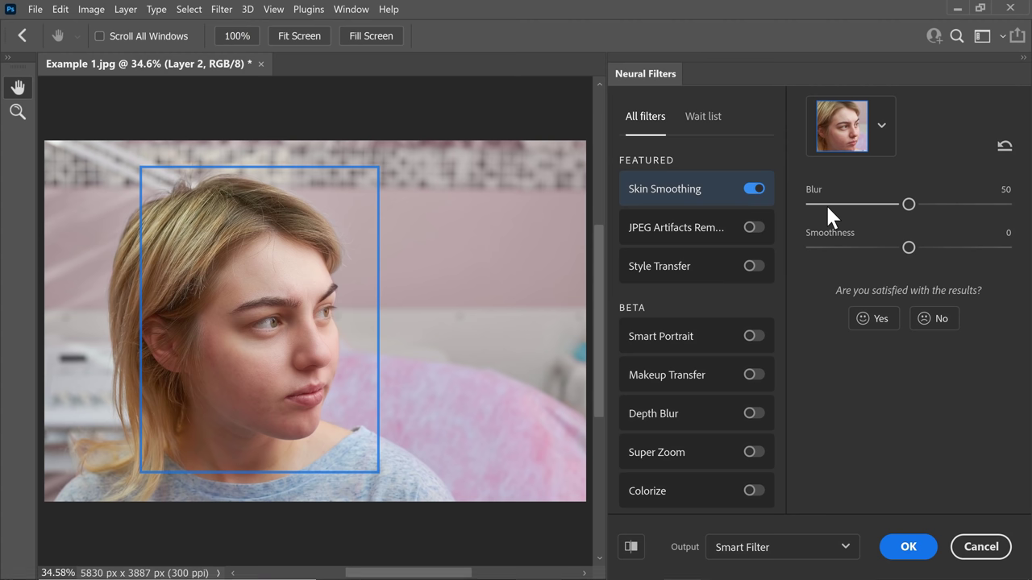
mouse_move(292, 327)
mouse_down()
mouse_move(276, 341)
mouse_move(285, 345)
mouse_up()
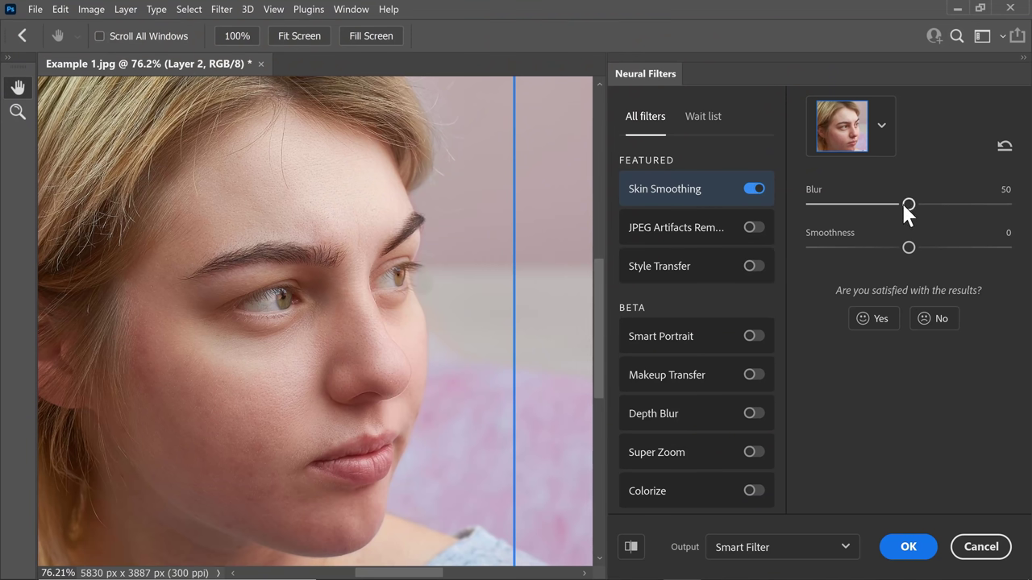
drag(903, 203, 825, 205)
drag(253, 394, 266, 405)
drag(398, 208, 408, 249)
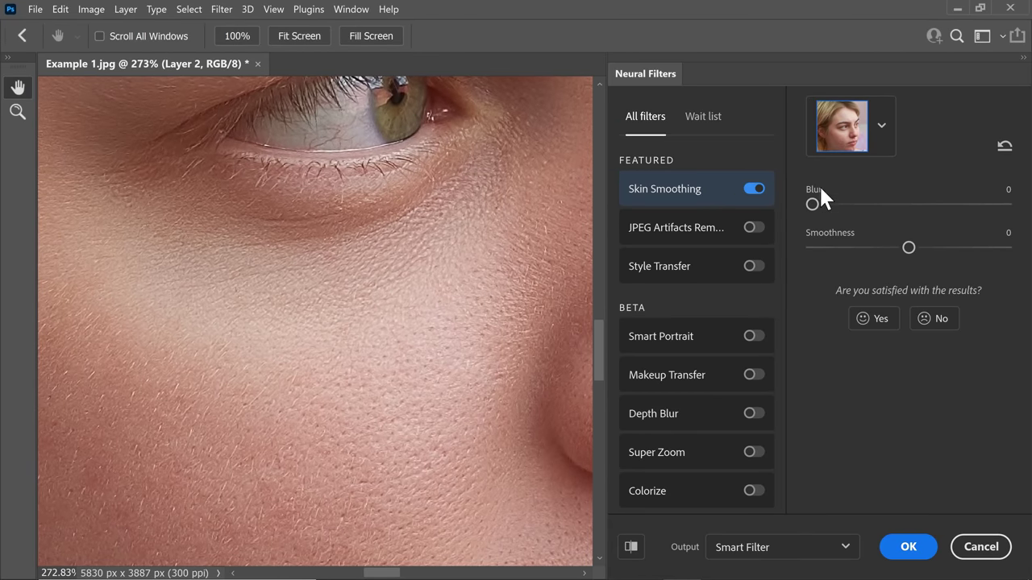
drag(812, 204, 1005, 203)
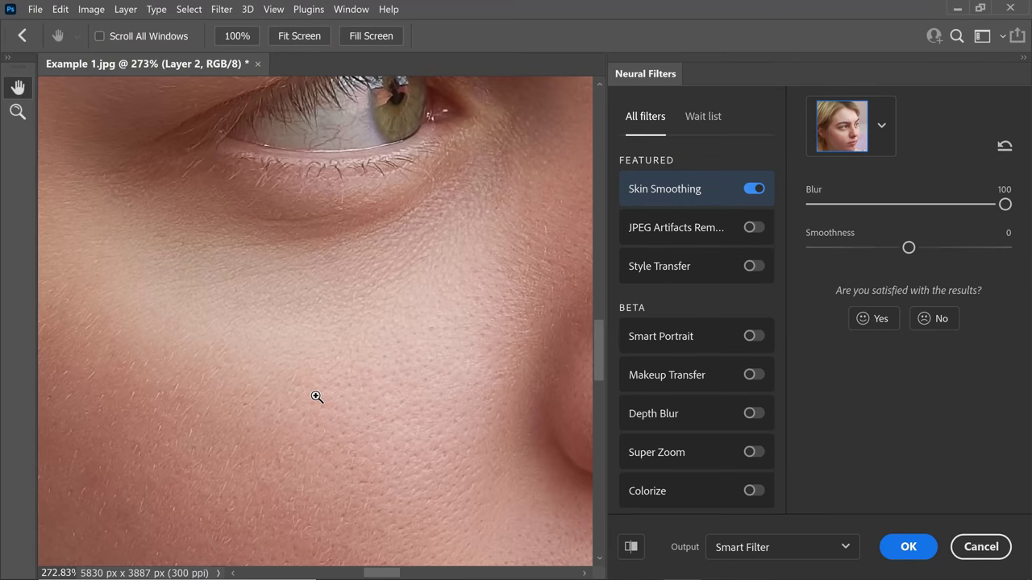
key(ctrl+minus)
key(ctrl+minus)
key(ctrl+minus)
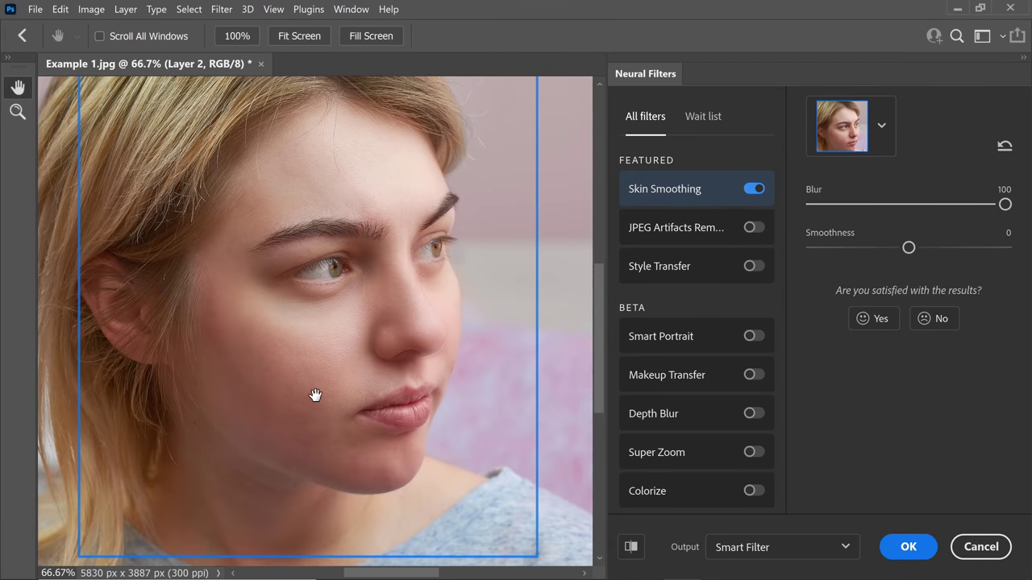
Apply Skin Smoothing as a smart filter with Blur 10 and Smoothness +50
click(835, 203)
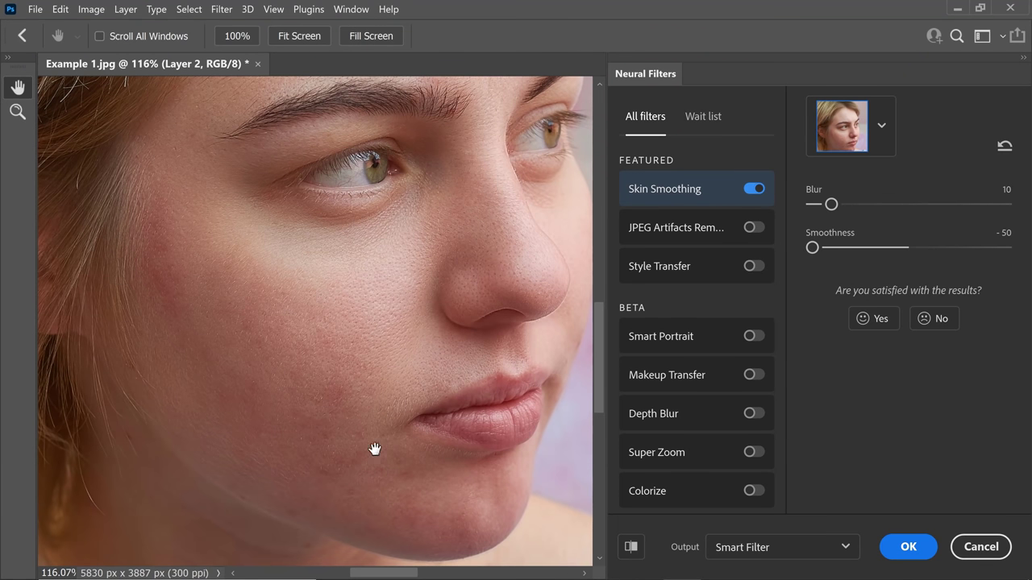
drag(824, 247, 1007, 249)
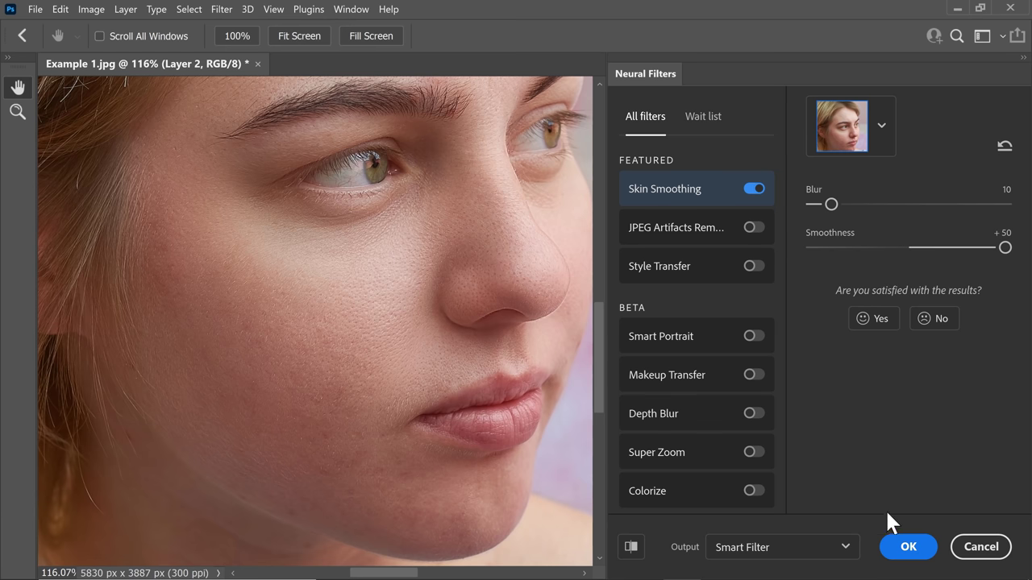
click(905, 548)
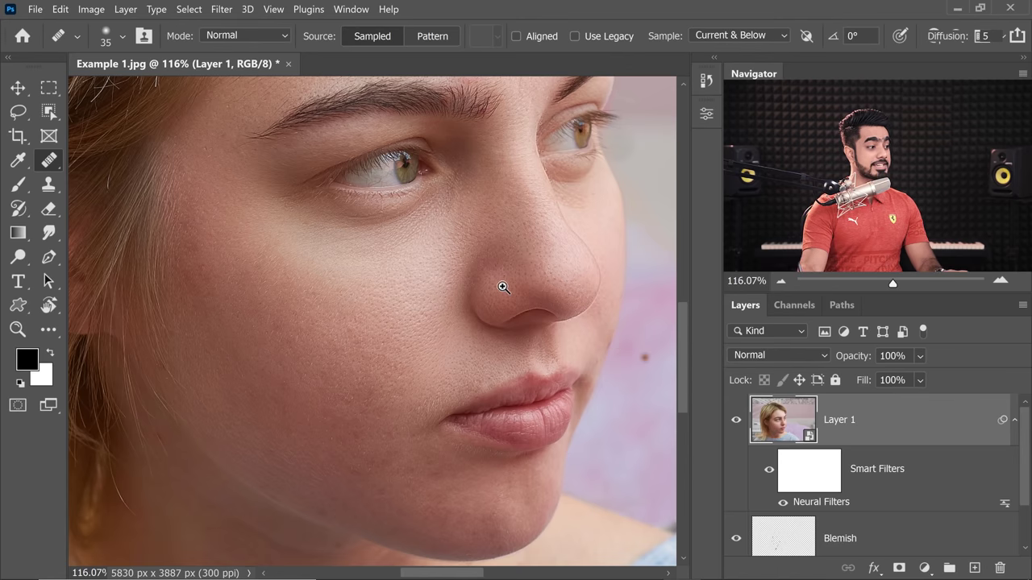
scroll(481, 285, down, 2)
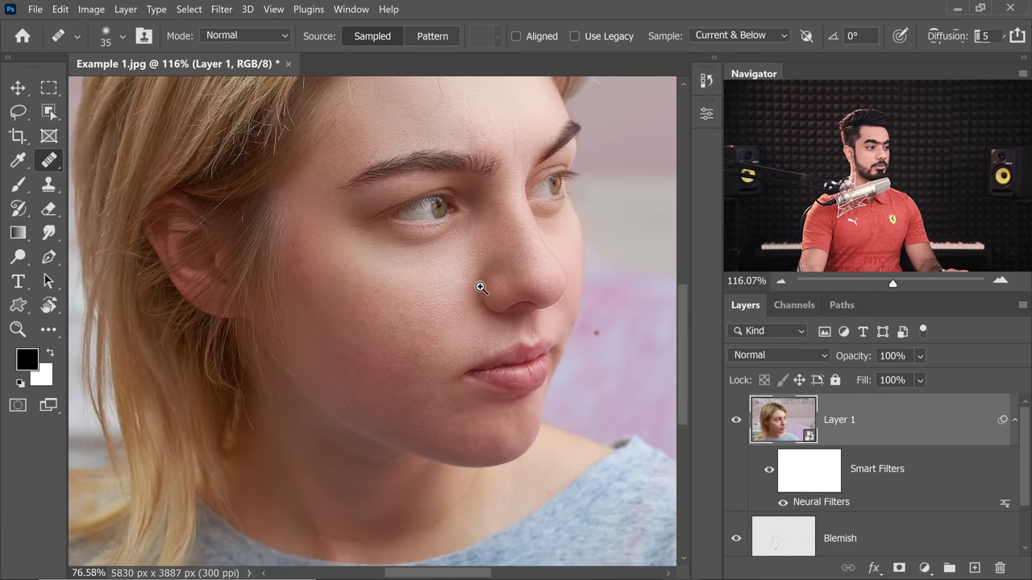
scroll(476, 319, up, 1)
drag(477, 319, 455, 359)
click(736, 421)
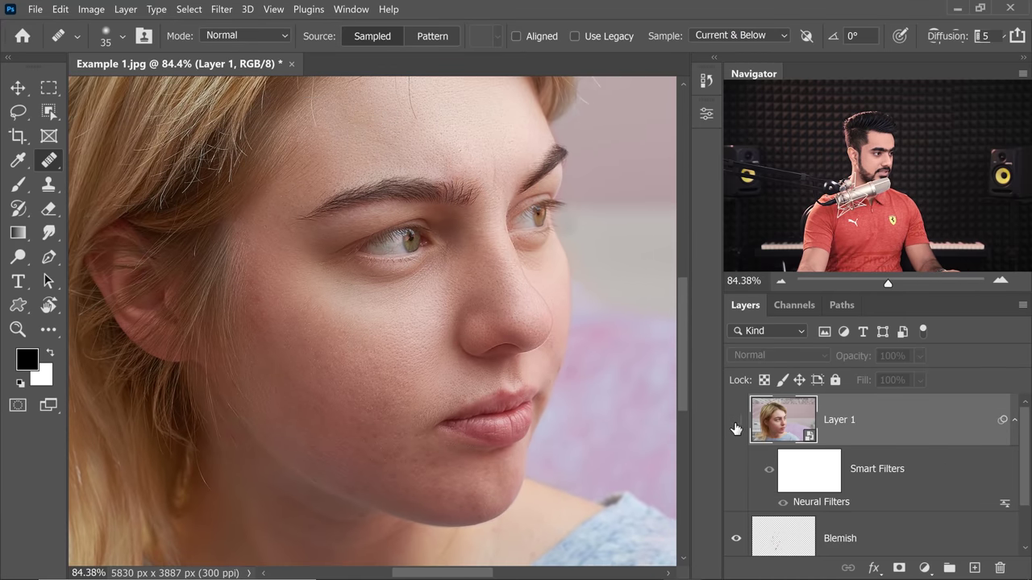
click(736, 423)
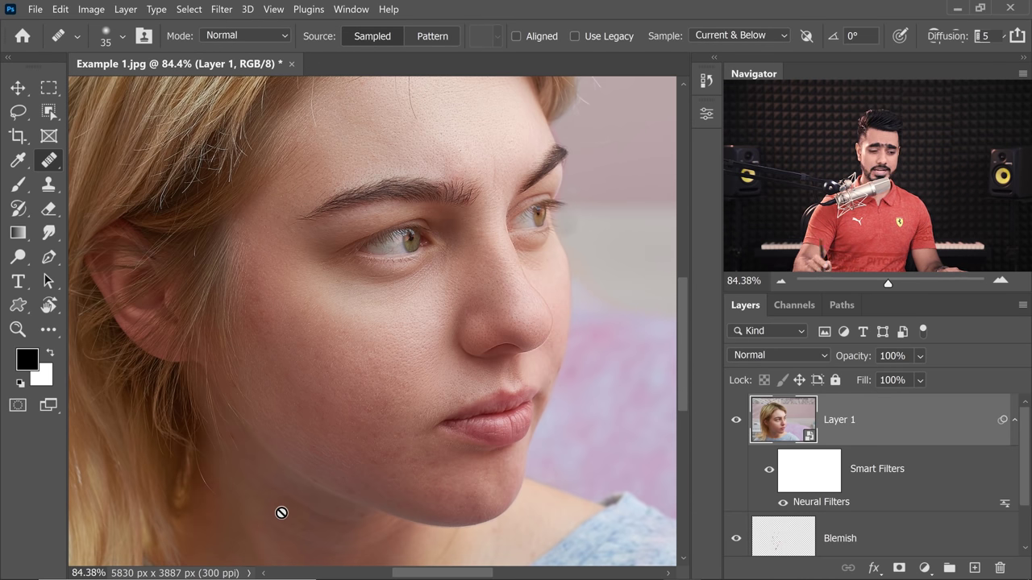
Invert the smart filter mask with Ctrl+I to hide the smoothing, then choose the Brush tool
click(810, 479)
key(ctrl+i)
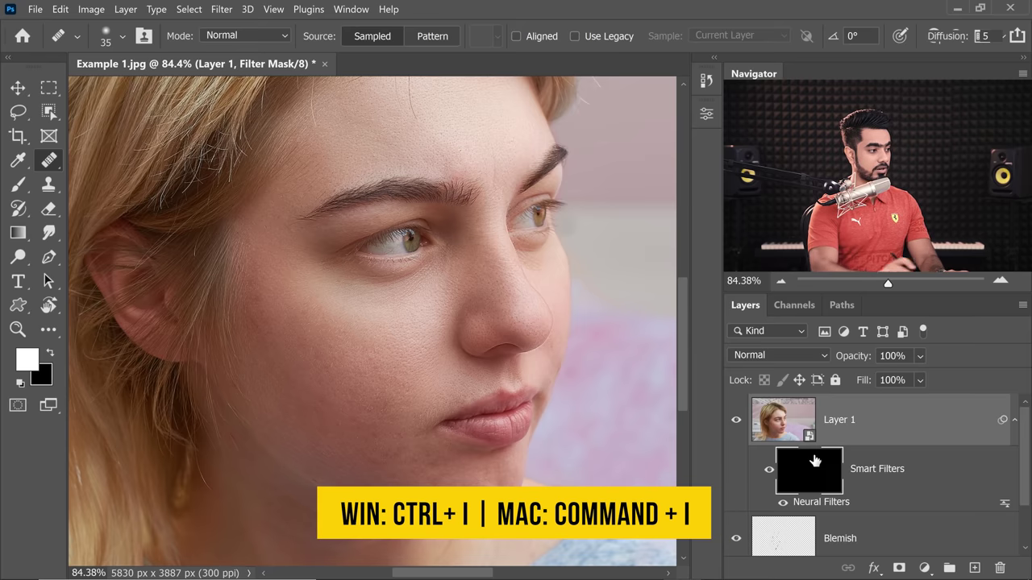
click(18, 187)
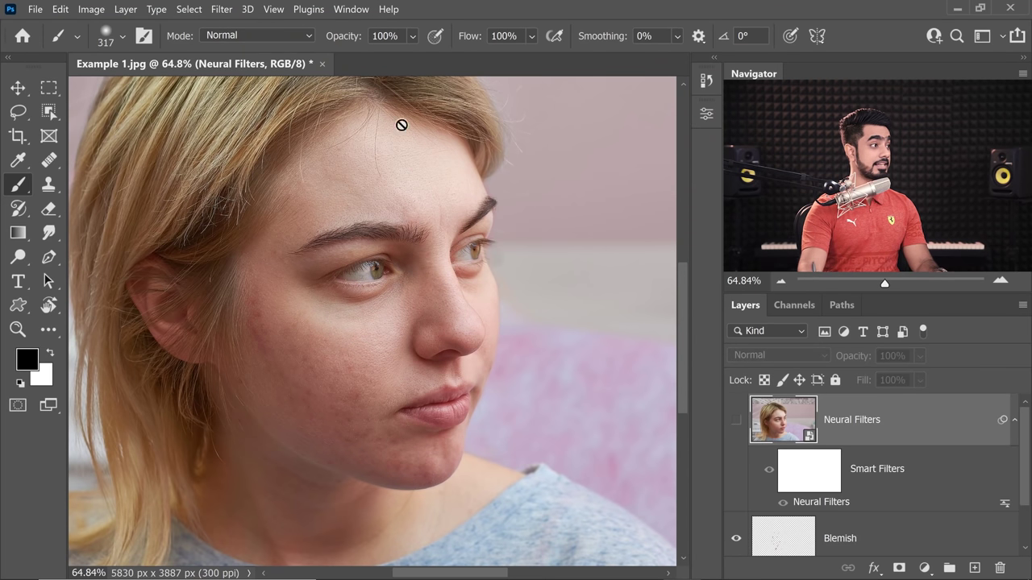
Dock the Actions panel and play the PiX - Skin Softening action
click(352, 9)
click(394, 105)
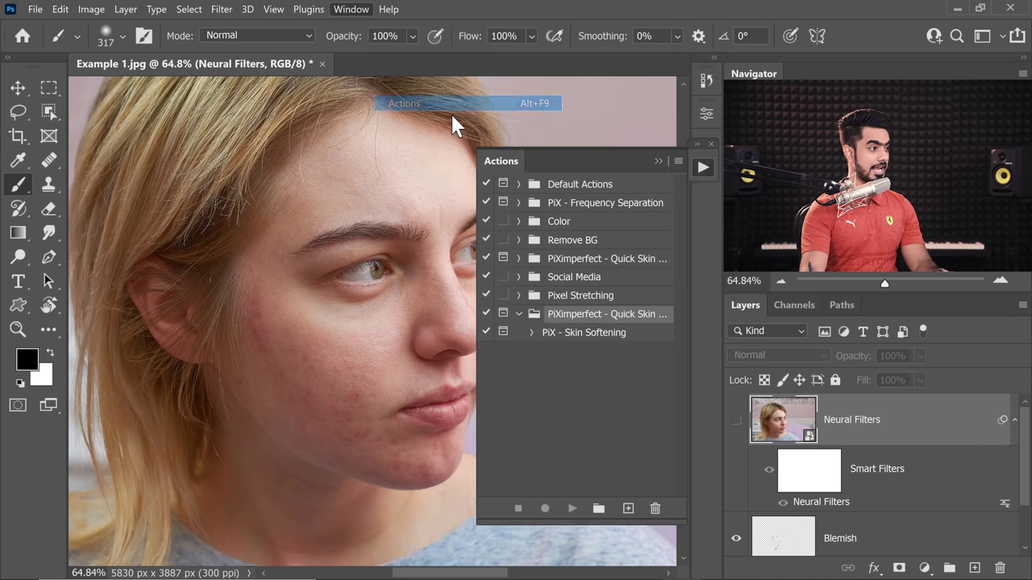
click(689, 153)
click(707, 151)
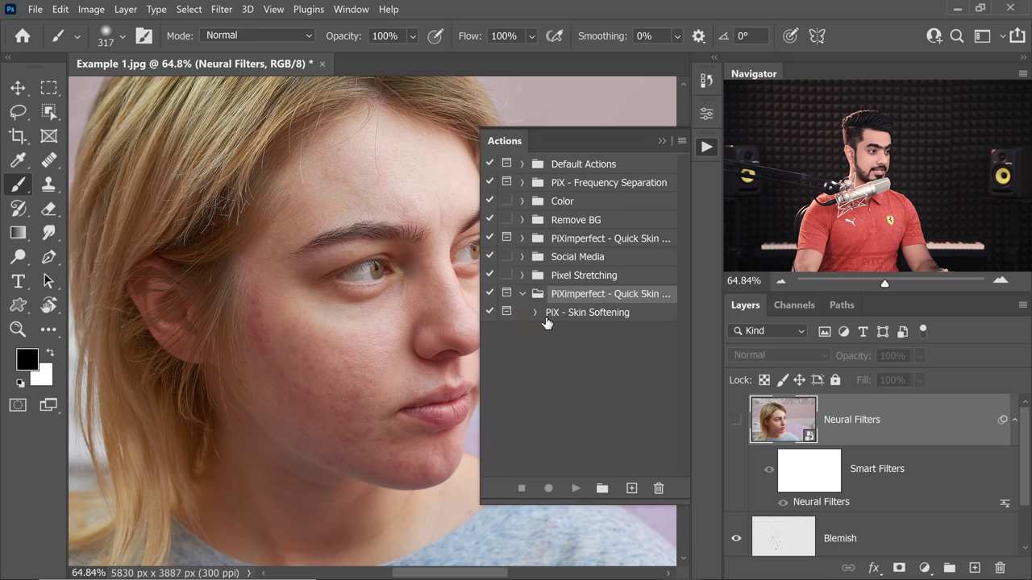
click(597, 314)
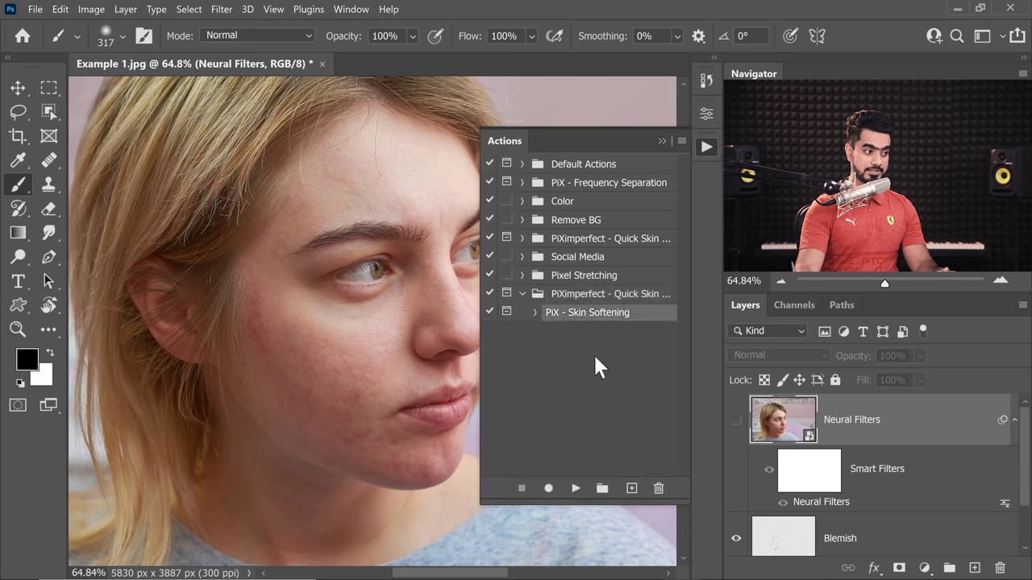
click(574, 488)
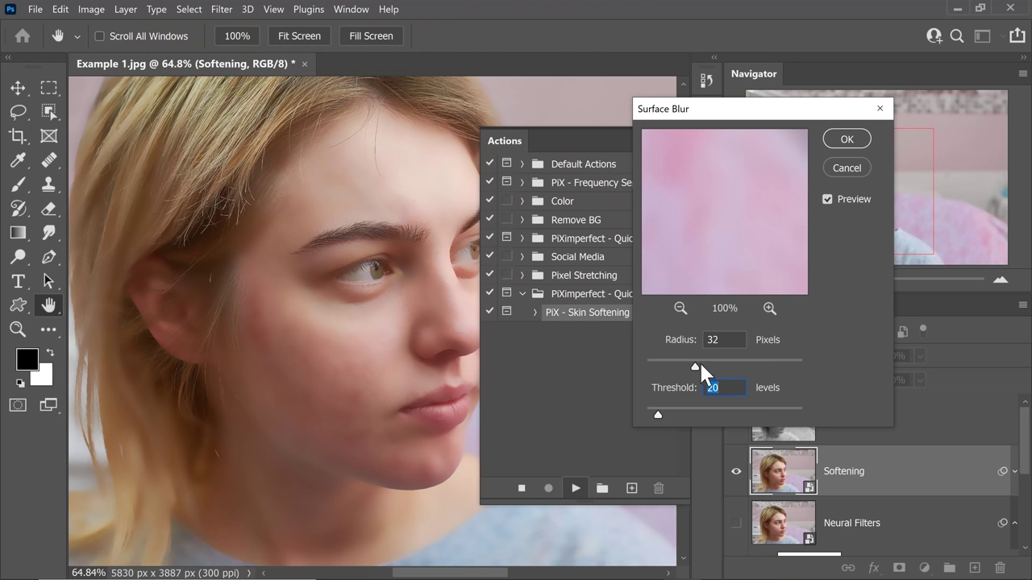
Set Surface Blur radius to 49 and High Pass radius to 8.5, then accept the Layer Style dialog
drag(695, 368, 734, 378)
click(846, 140)
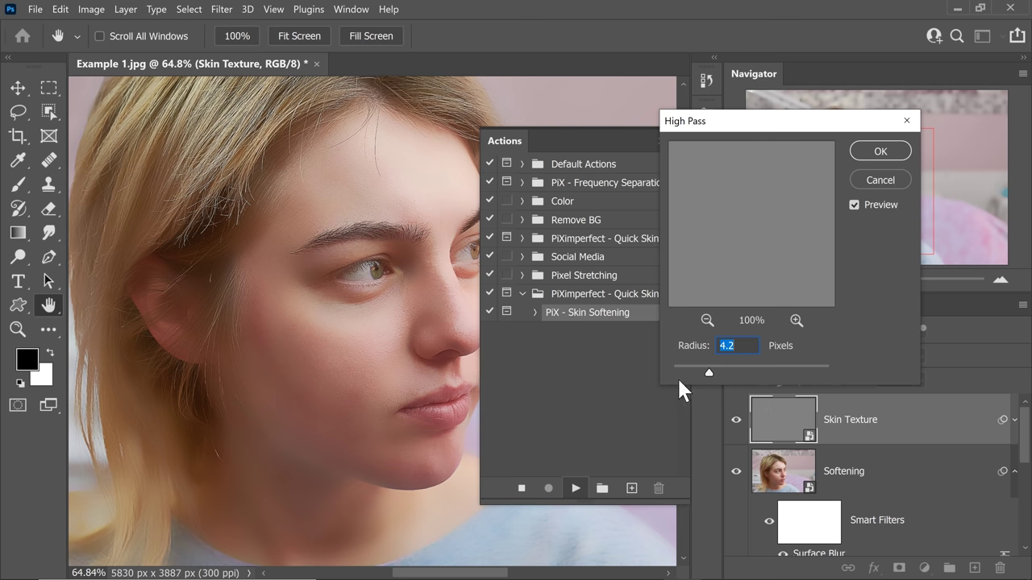
ctrl+click(353, 327)
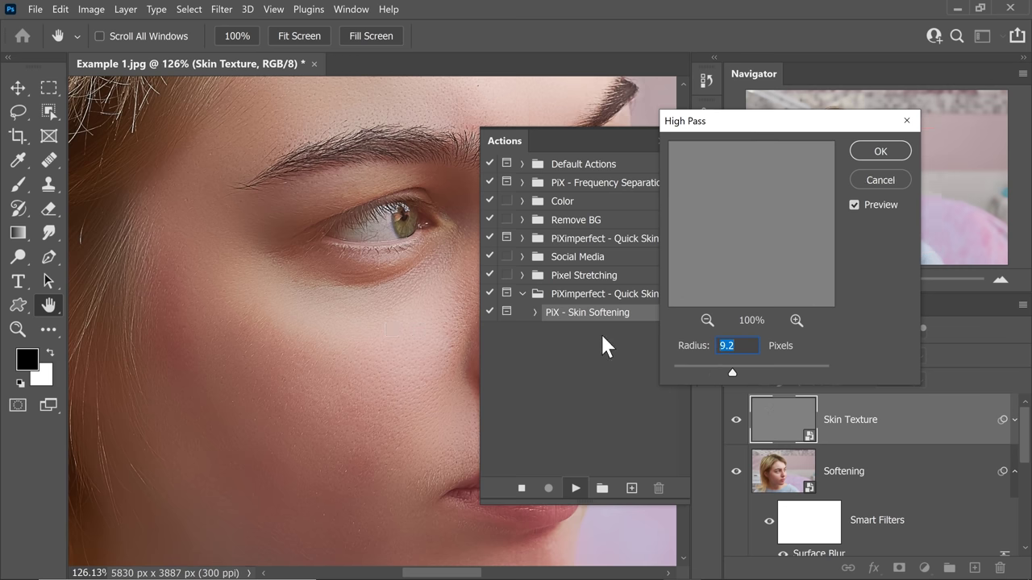
text(8.5)
key(Return)
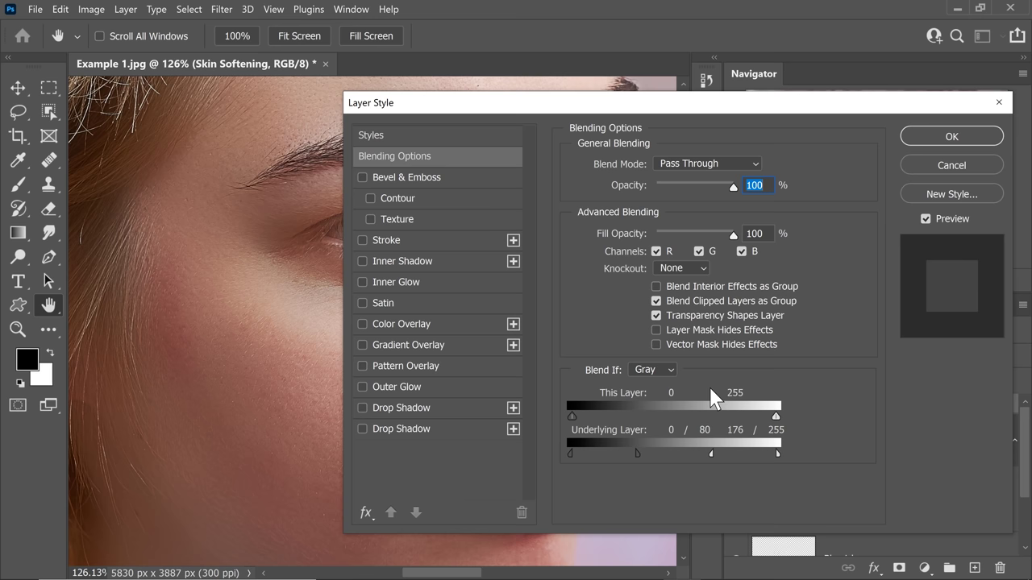
click(951, 137)
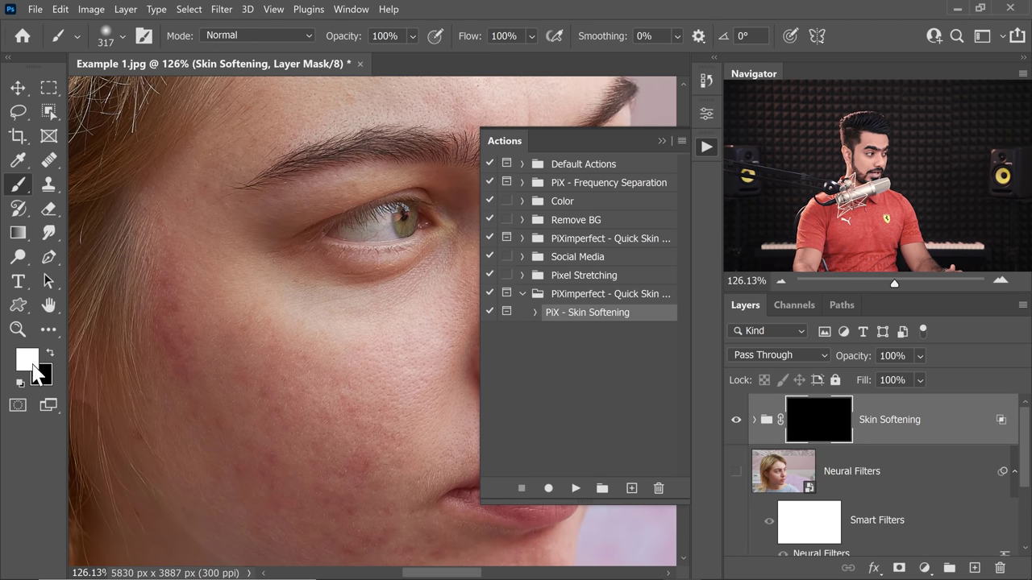
Shrink the brush to about 217 px and paint the softening back onto the cheek
mouse_move(270, 395)
mouse_down()
mouse_move(254, 399)
mouse_move(201, 348)
mouse_up()
mouse_move(230, 379)
mouse_down()
mouse_move(237, 392)
mouse_move(178, 364)
mouse_up()
drag(257, 379, 296, 296)
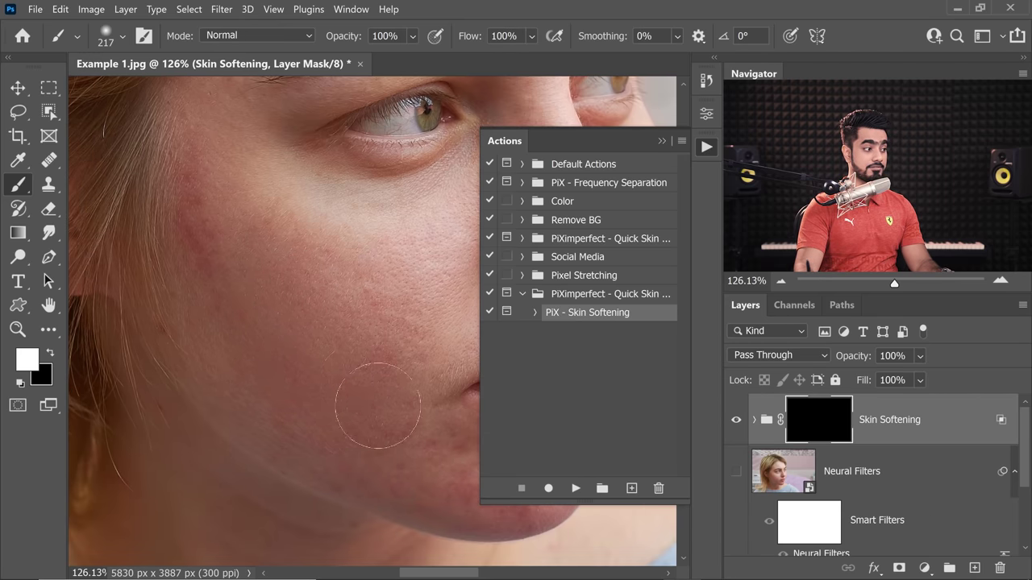
mouse_move(207, 179)
mouse_down()
mouse_move(218, 263)
mouse_move(276, 410)
mouse_up()
mouse_move(354, 414)
mouse_down()
mouse_move(243, 372)
mouse_move(278, 405)
mouse_up()
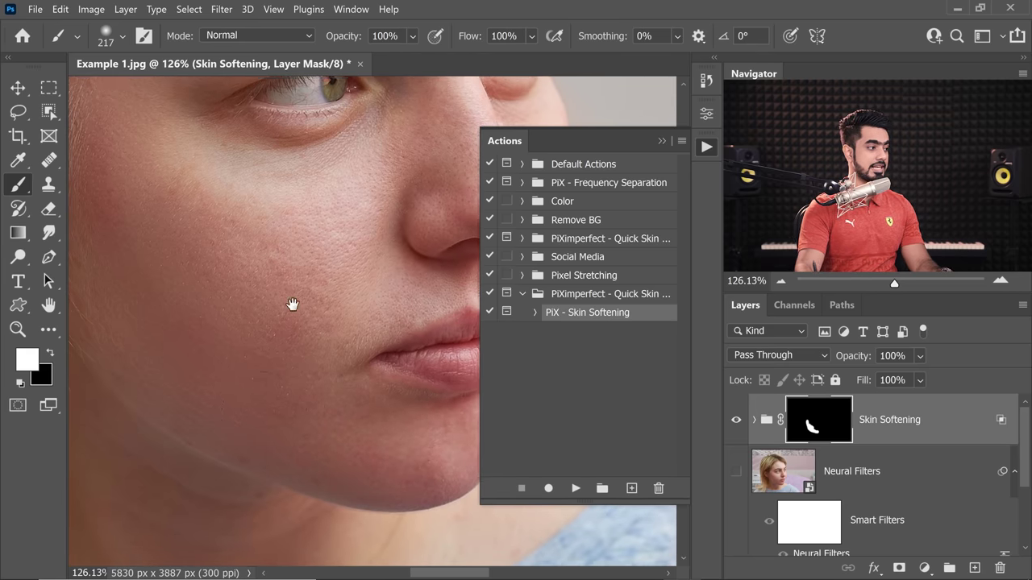
Paint the softening onto the temple and forehead through the Skin Softening mask
drag(312, 341, 323, 450)
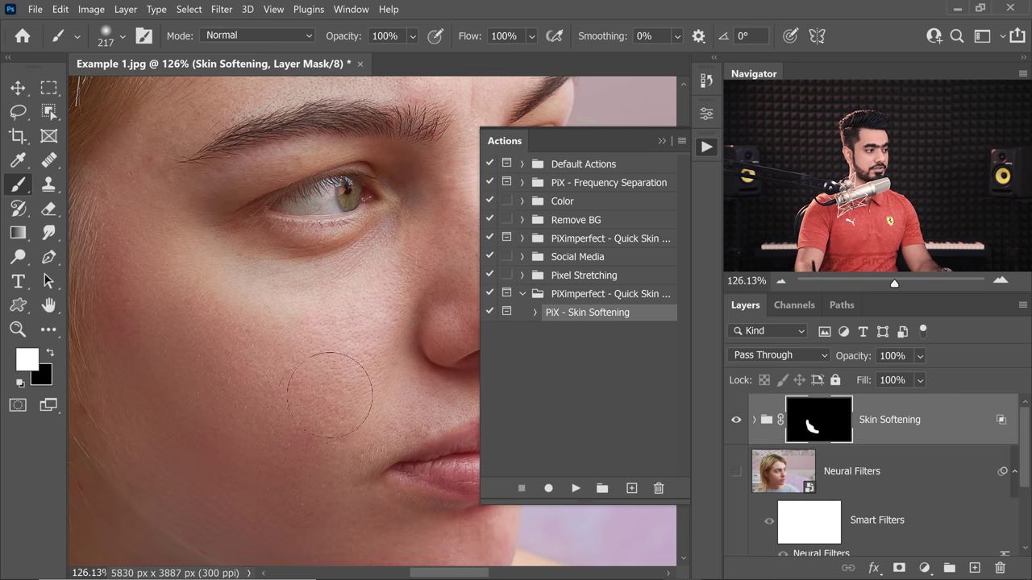
drag(248, 244, 328, 361)
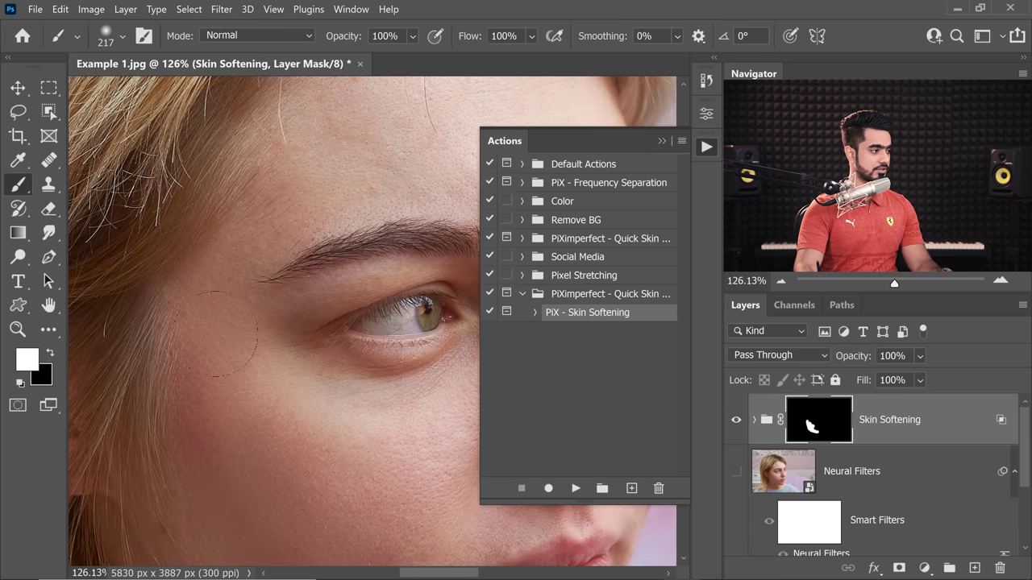
mouse_move(313, 224)
mouse_down()
mouse_move(211, 349)
mouse_move(204, 377)
mouse_up()
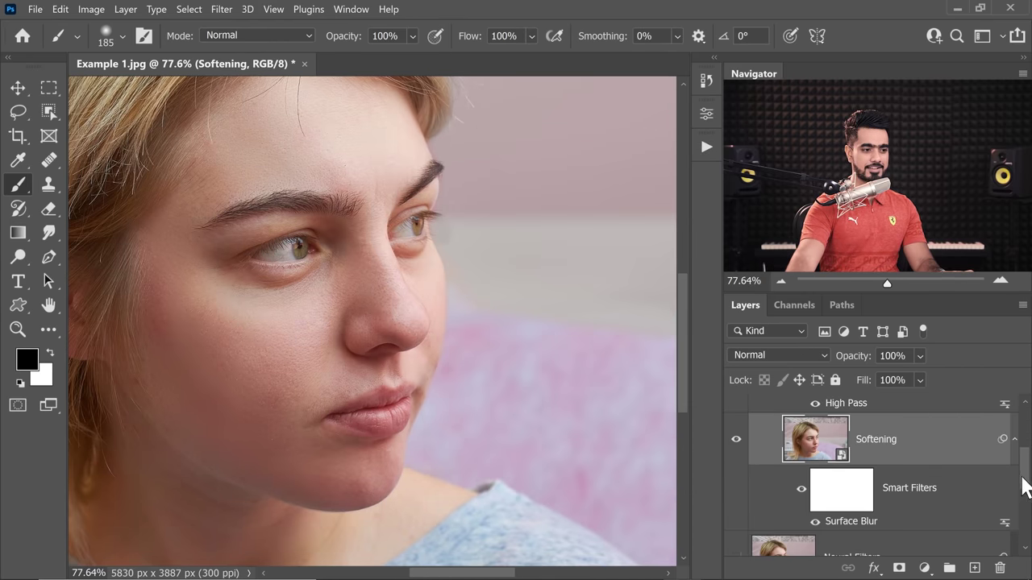
Collapse the Skin Softening group and toggle its visibility to compare with the Neural Filters result
scroll(1024, 487, up, 5)
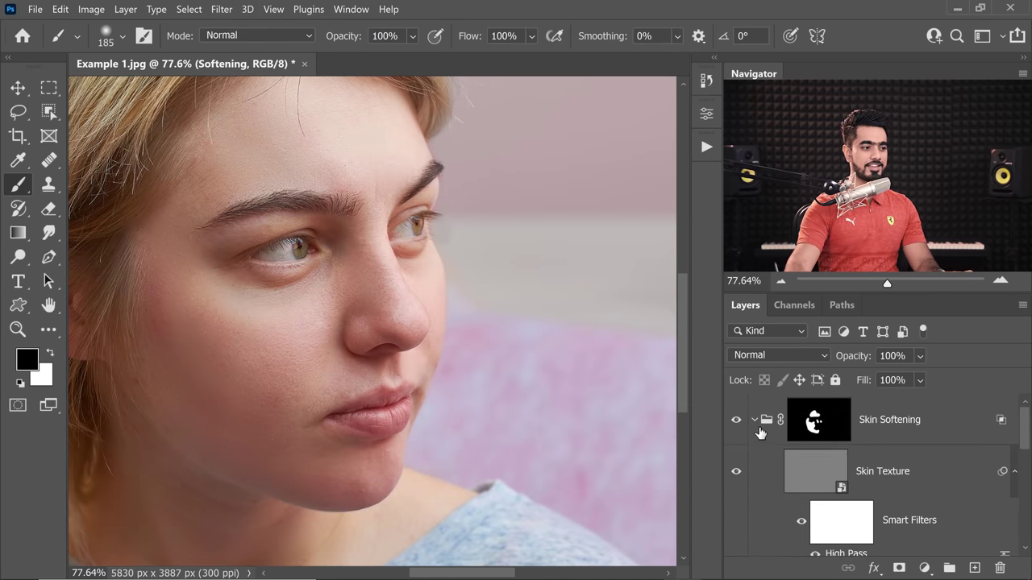
click(757, 426)
click(735, 420)
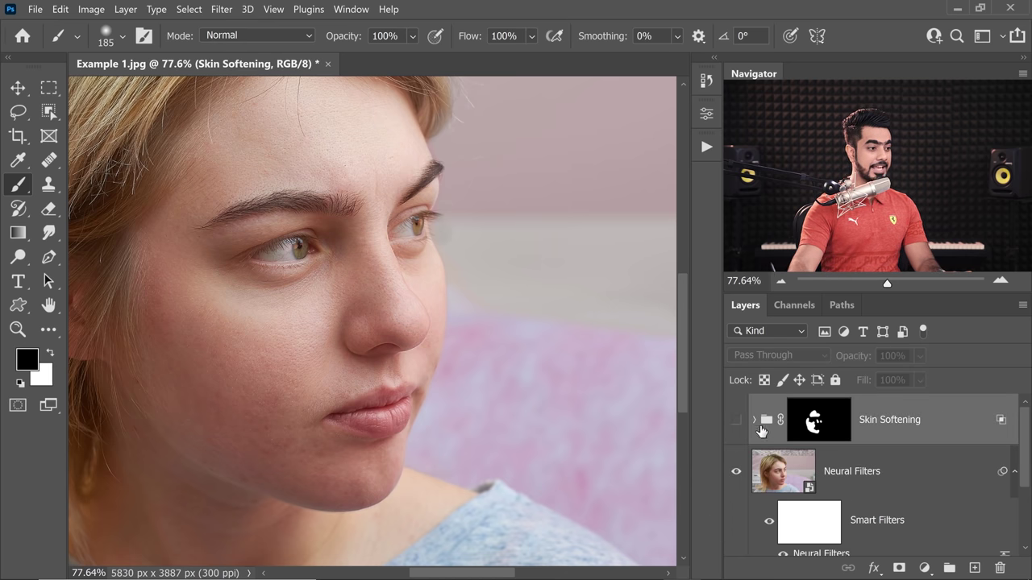
click(735, 420)
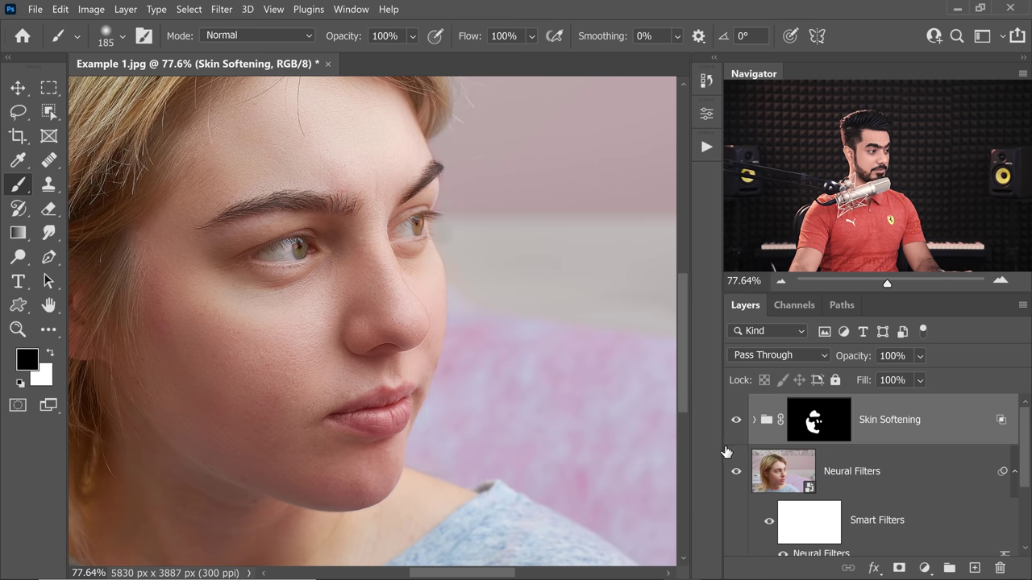
scroll(371, 298, down, 5)
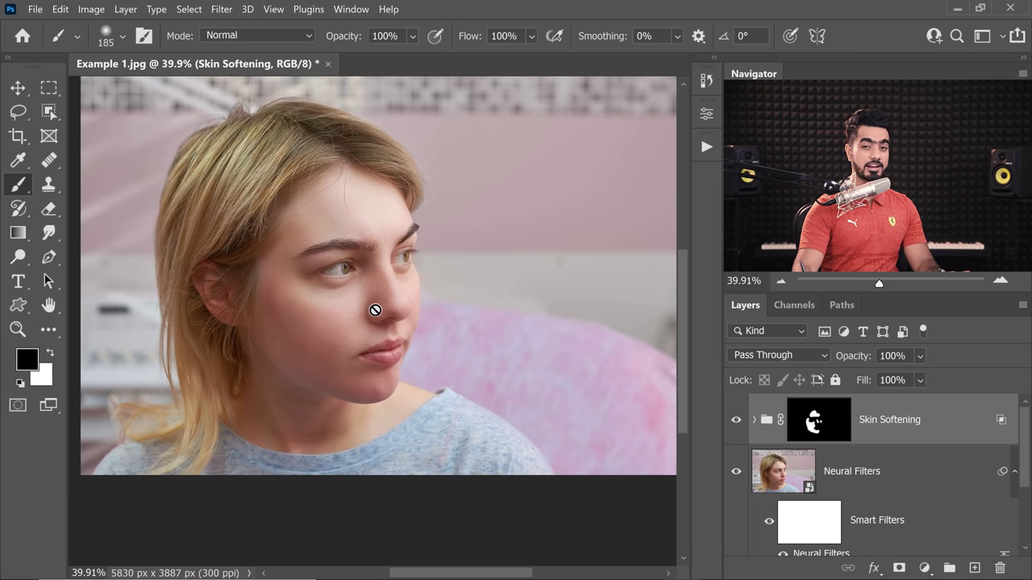
click(735, 420)
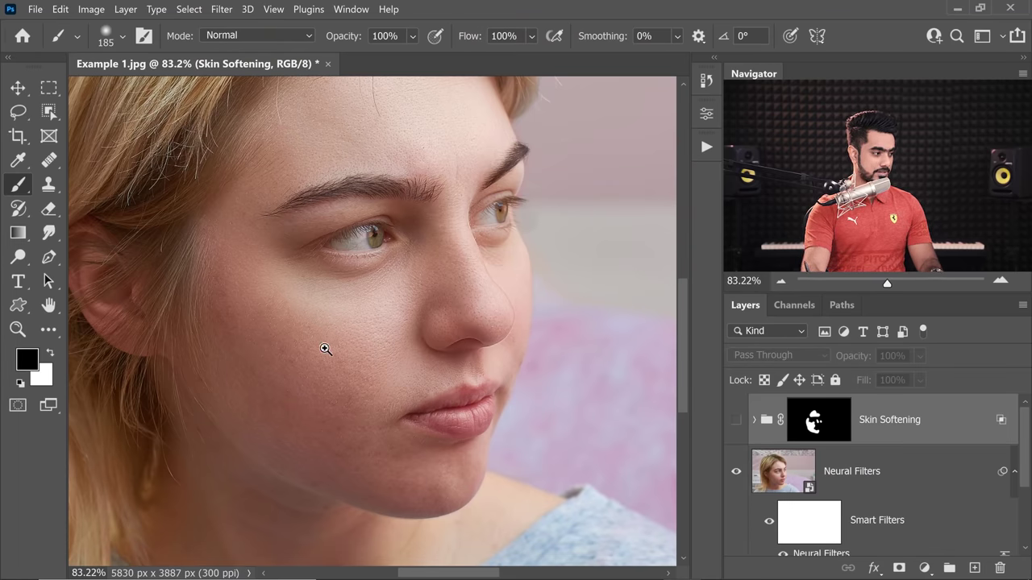
Zoom to the cheek and nose, set white over black, target both masks, and re-show Skin Softening
drag(323, 349, 366, 373)
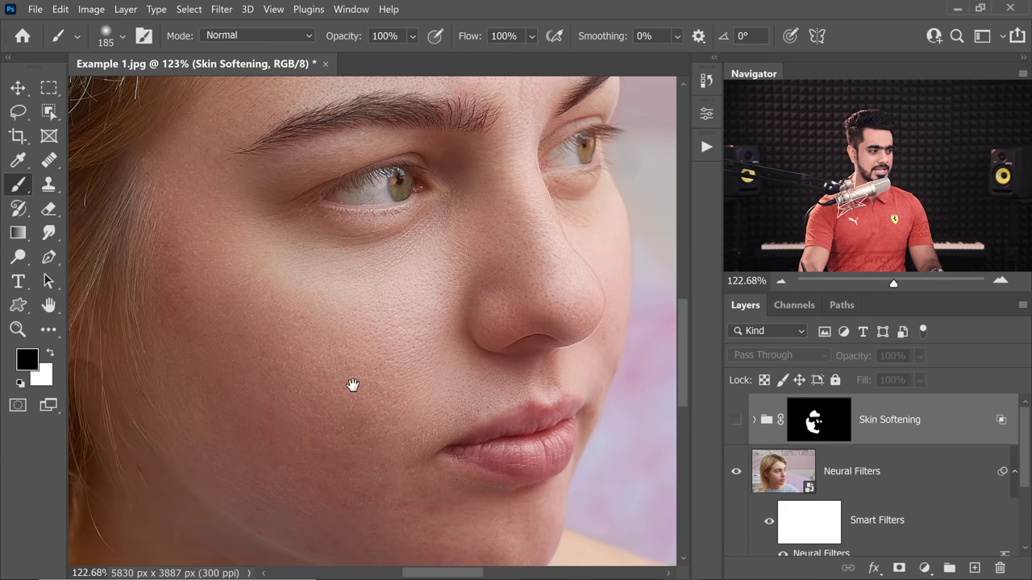
scroll(350, 378, down, 1)
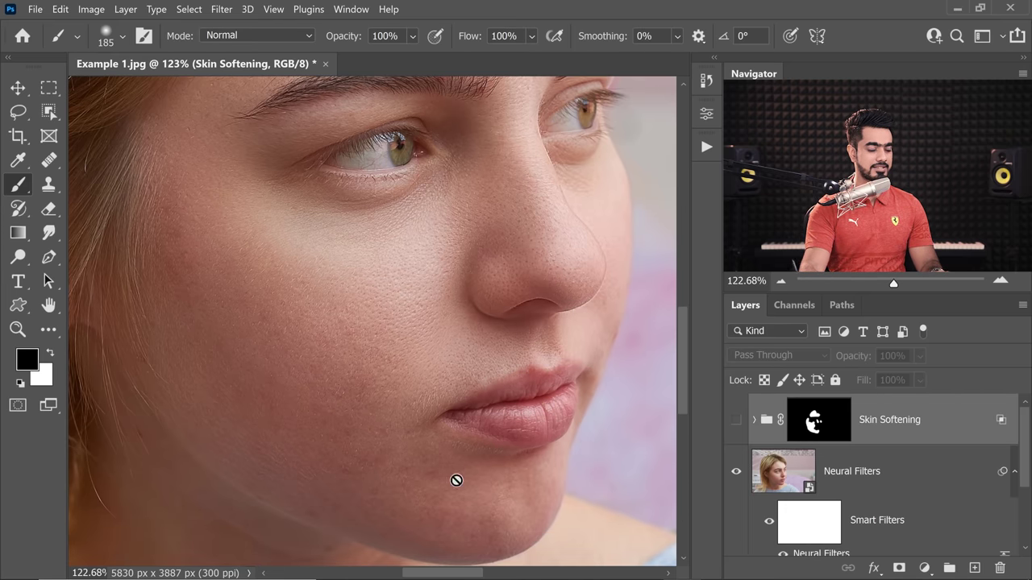
scroll(431, 286, down, 2)
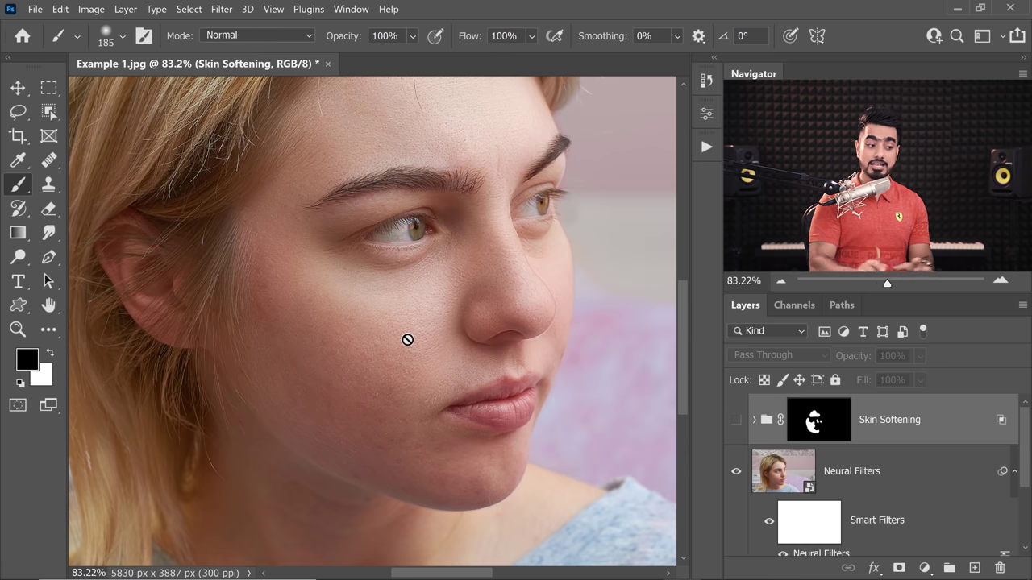
key(ctrl+backslash)
key(x)
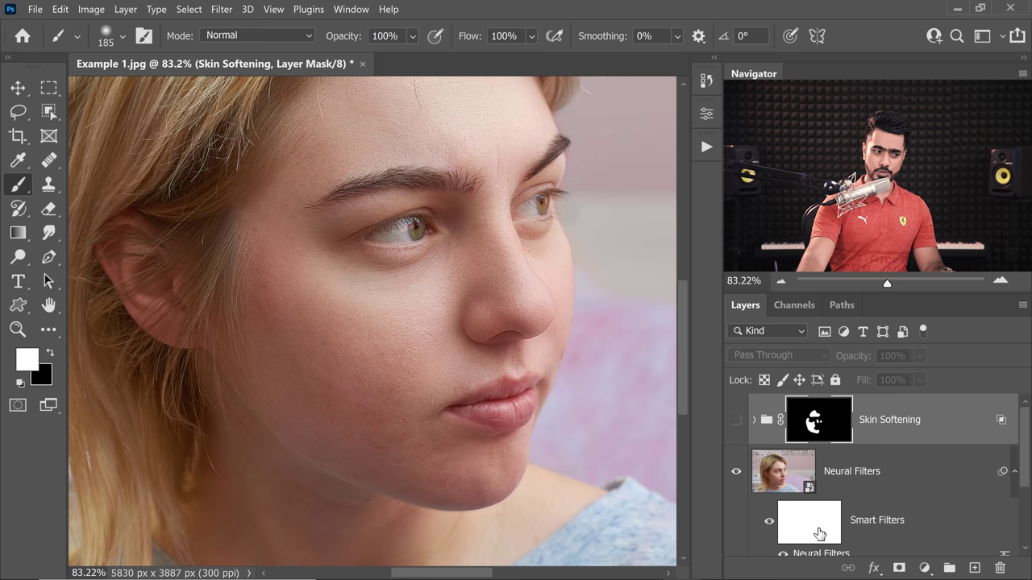
click(821, 531)
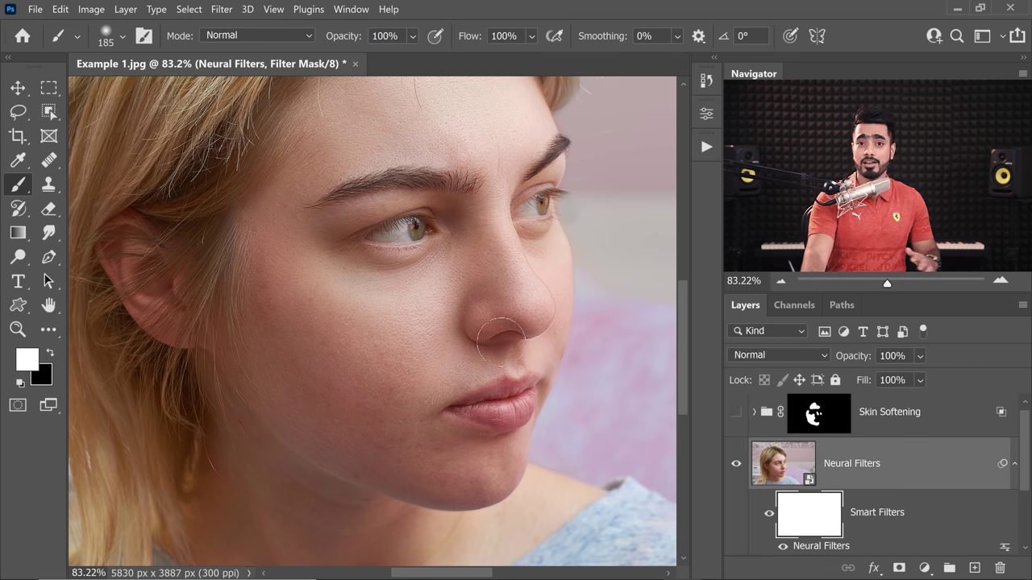
click(899, 433)
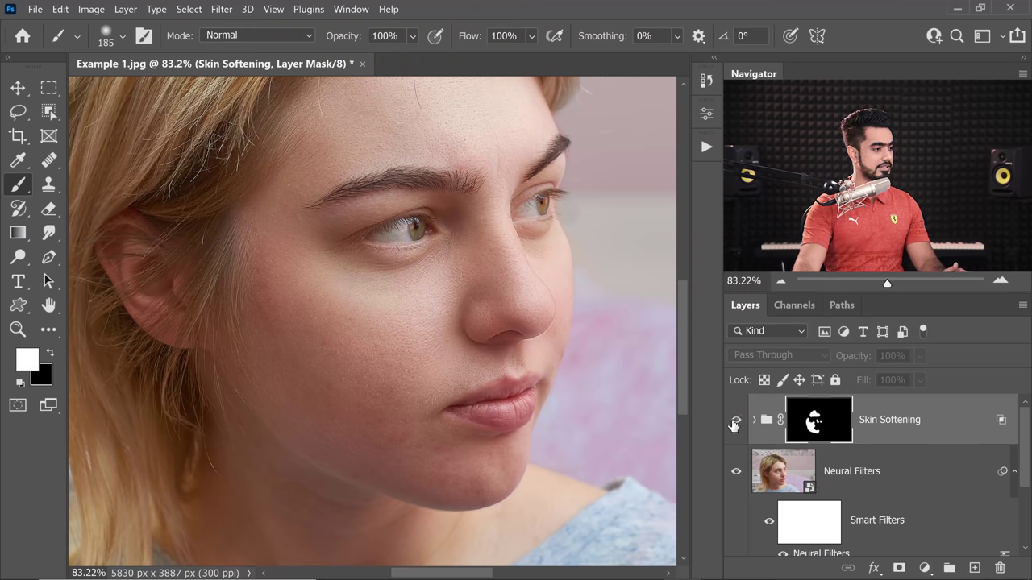
click(735, 422)
Play PiX - Skin Softening on Example 2.jpg, raising Surface Blur and setting High Pass near 3.4
mouse_move(479, 208)
mouse_down()
mouse_move(473, 250)
mouse_move(518, 241)
mouse_up()
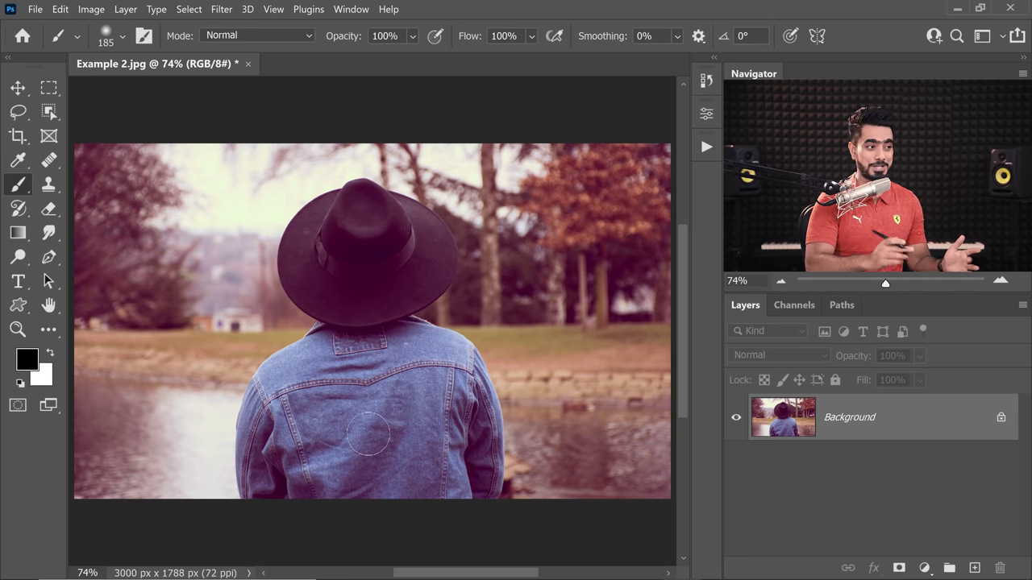
click(706, 147)
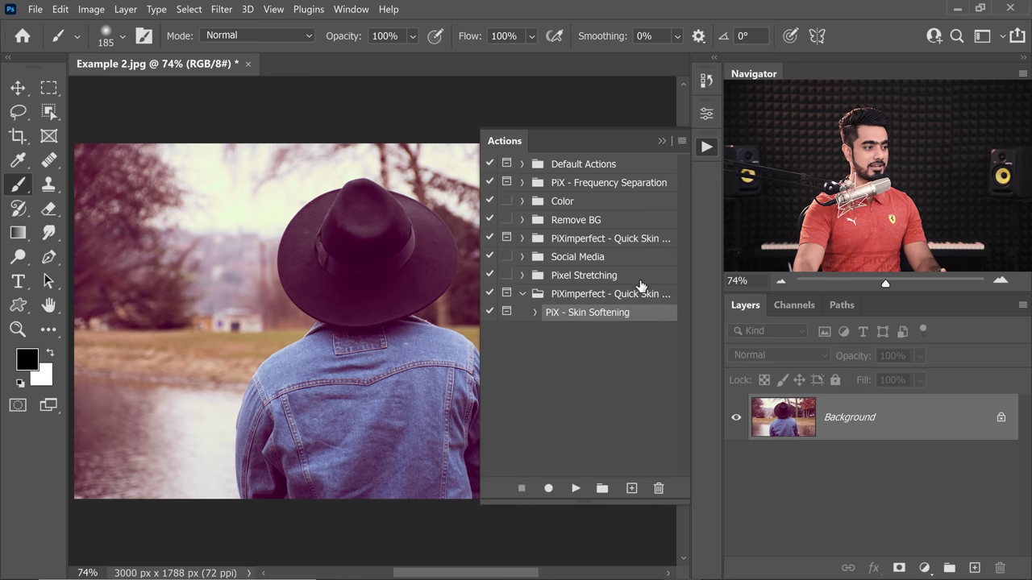
click(575, 489)
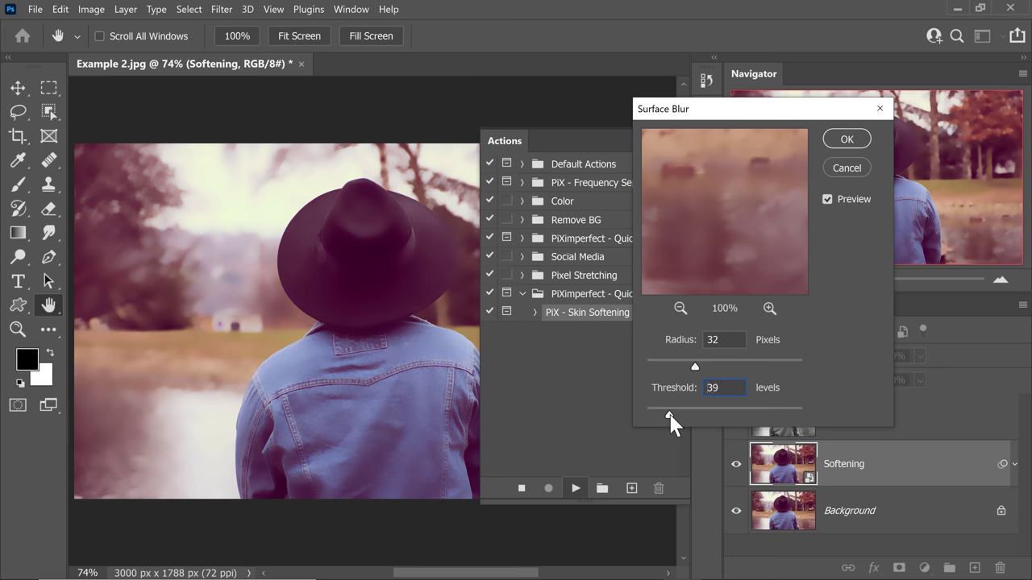
drag(674, 413, 674, 414)
drag(695, 367, 705, 367)
click(840, 143)
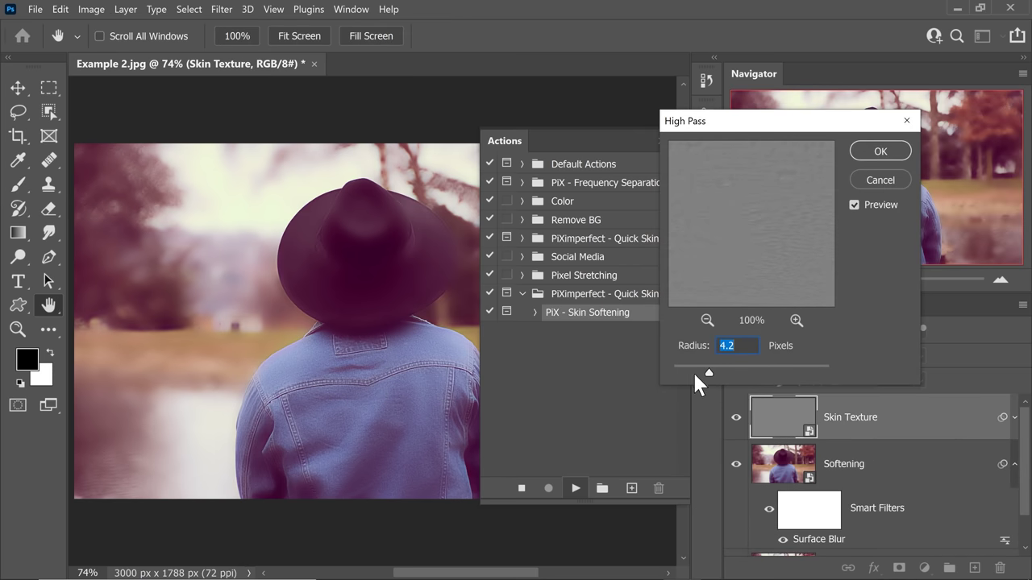
drag(677, 369, 700, 367)
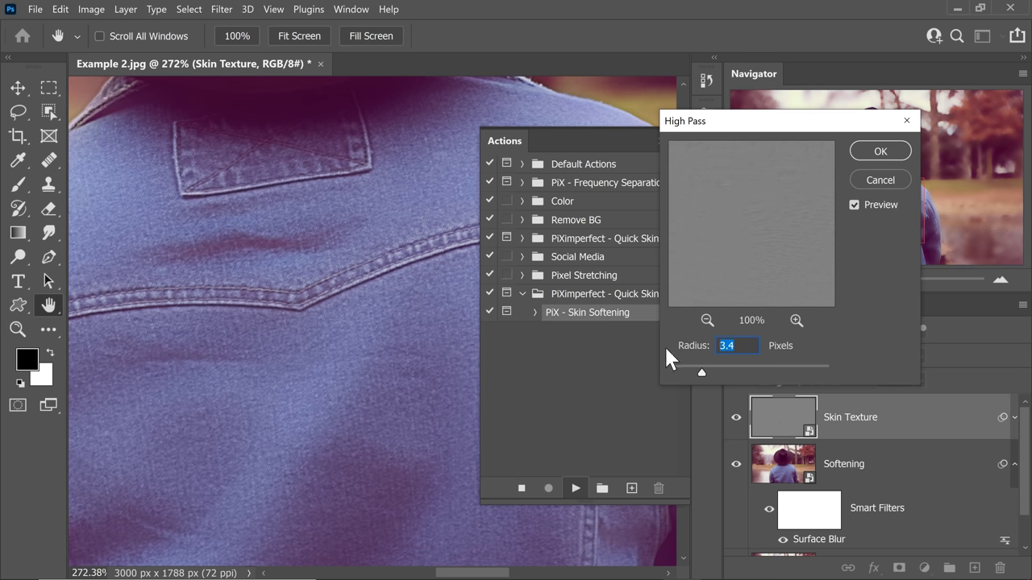
Accept the High Pass and layer style steps to finish the action
click(872, 154)
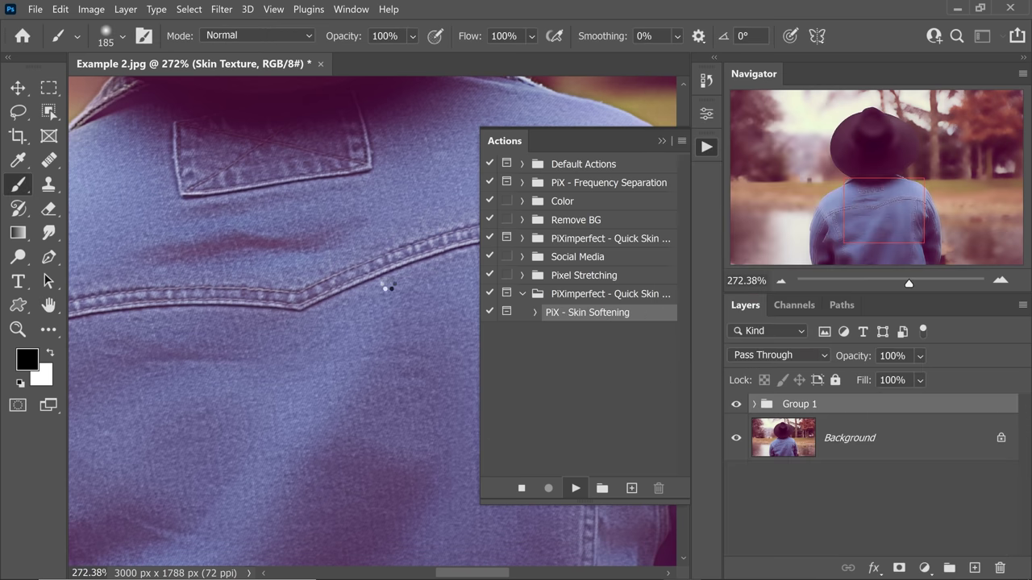
click(922, 135)
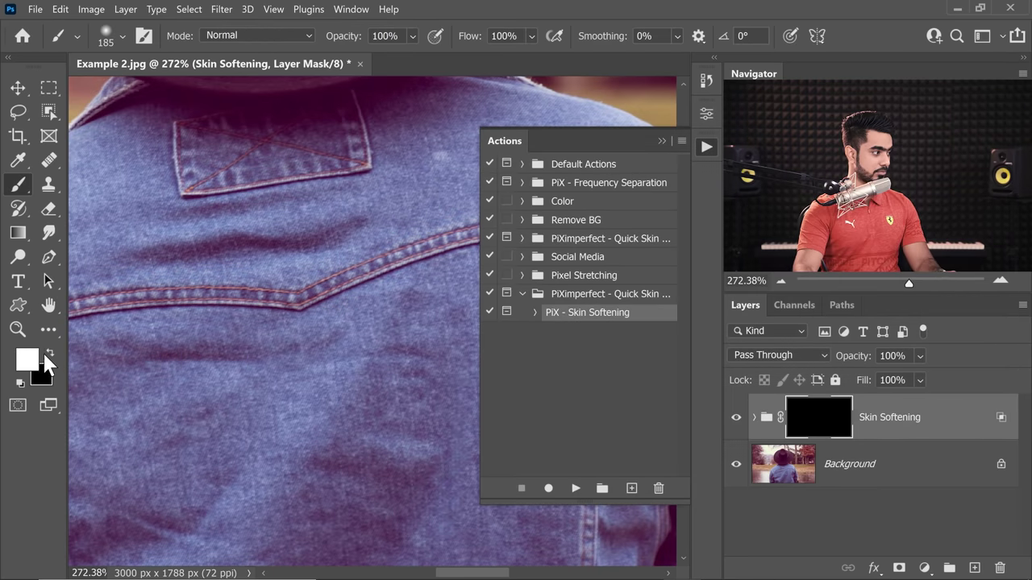
click(661, 142)
Resize the brush to 96–107 px and paint softening onto the lower jacket wrinkles
scroll(442, 338, down, 4)
scroll(439, 306, up, 1)
drag(443, 306, 431, 307)
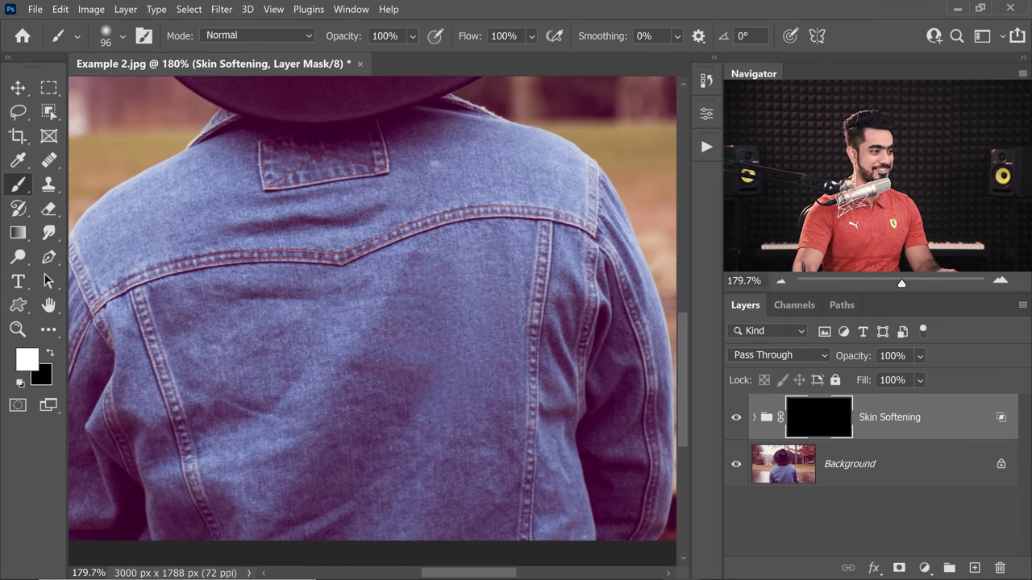
drag(354, 379, 373, 398)
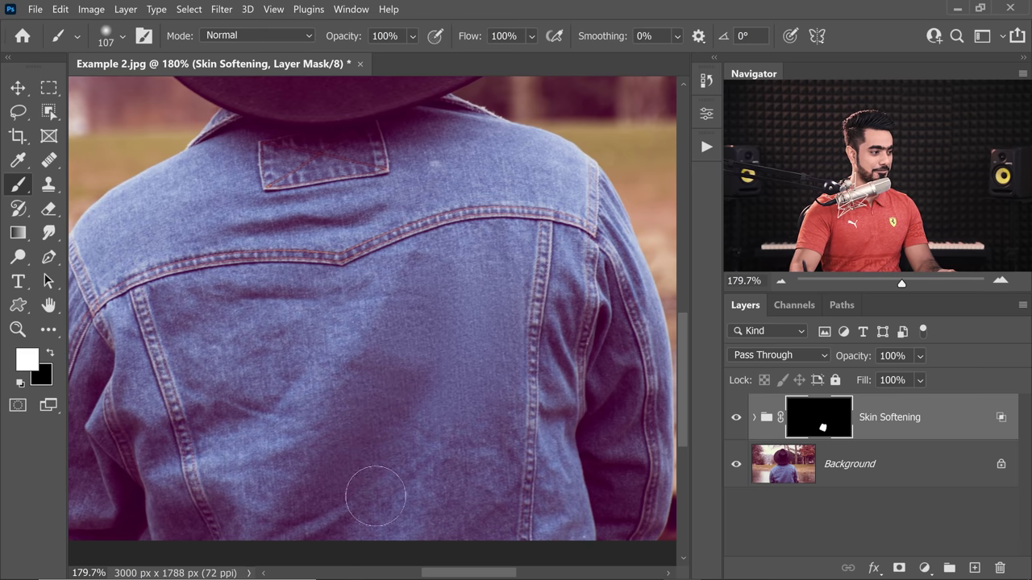
drag(368, 490, 428, 512)
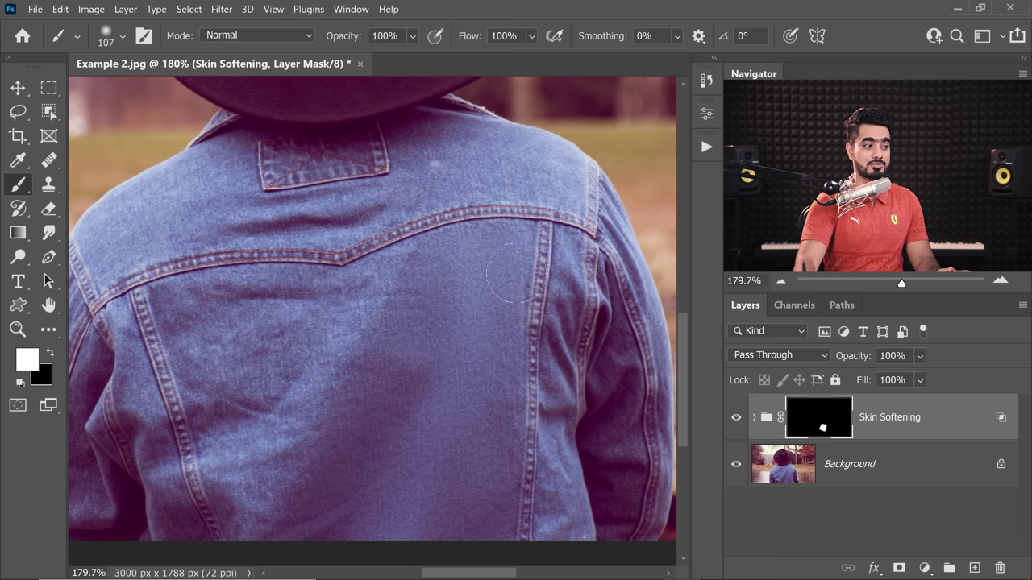
drag(917, 405, 736, 435)
Hide Skin Softening, duplicate the Background layer, and try Neural Filters' Skin Smoothing on the copy
click(736, 417)
click(830, 466)
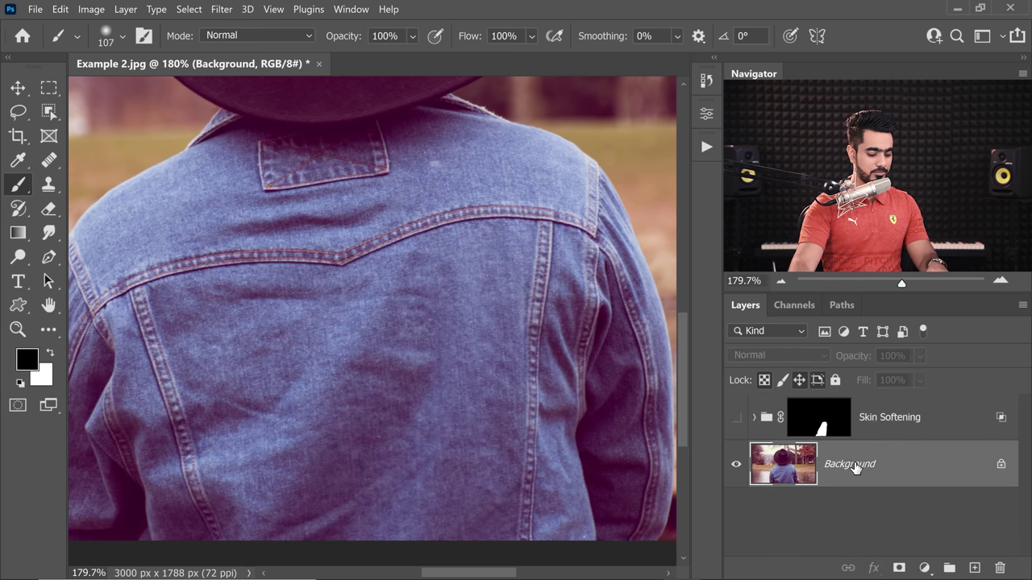
key(ctrl+j)
click(222, 10)
click(260, 63)
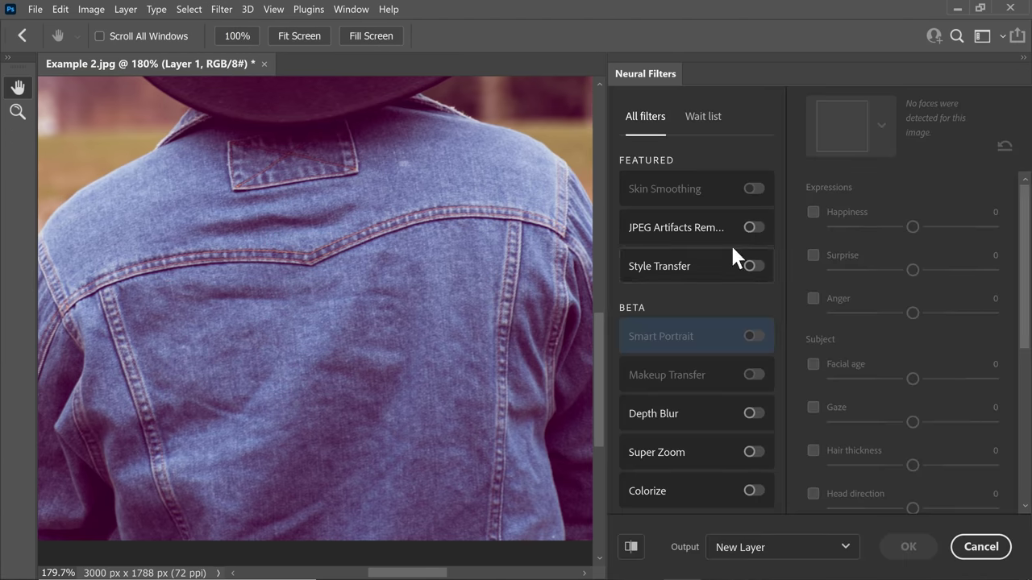
click(710, 194)
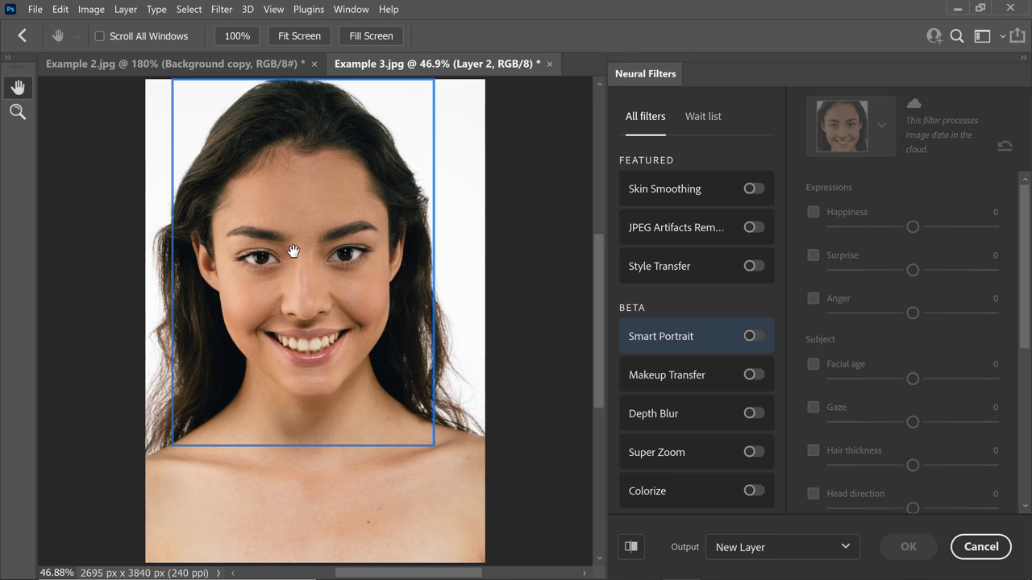
Enable Skin Smoothing on the Example 3.jpg portrait with Blur 27 and increased Smoothness
click(752, 193)
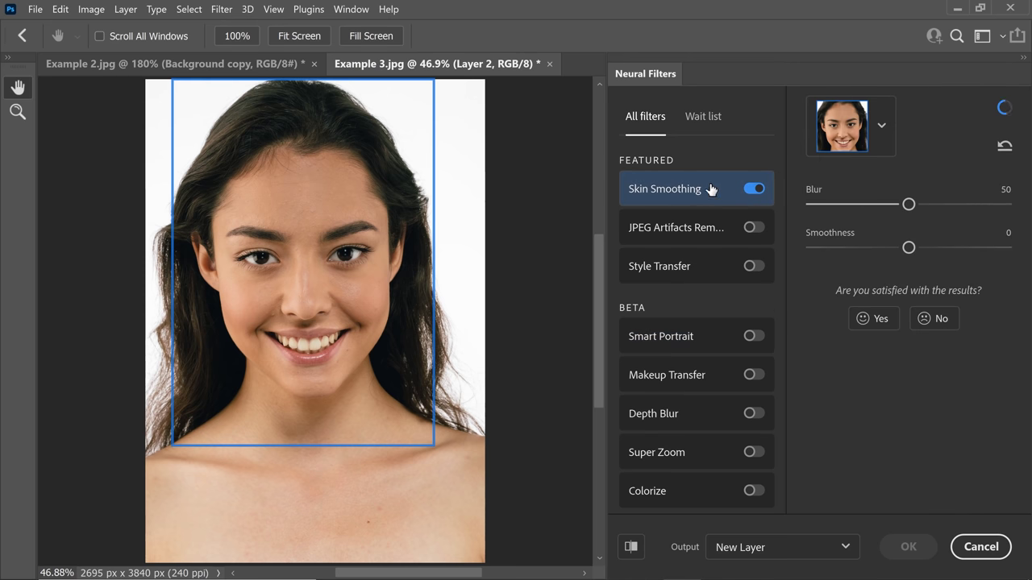
drag(908, 204, 864, 204)
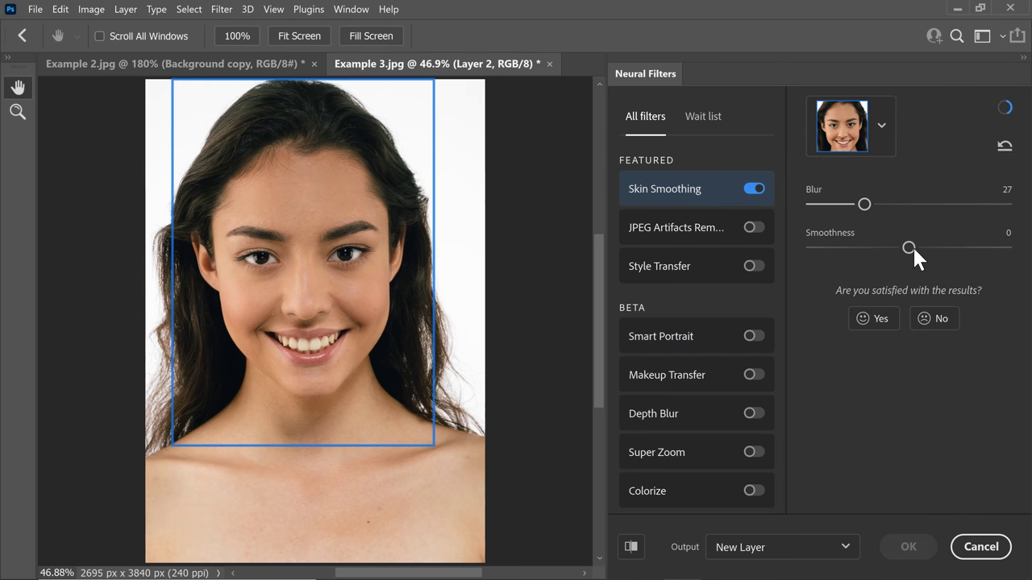
drag(908, 247, 969, 247)
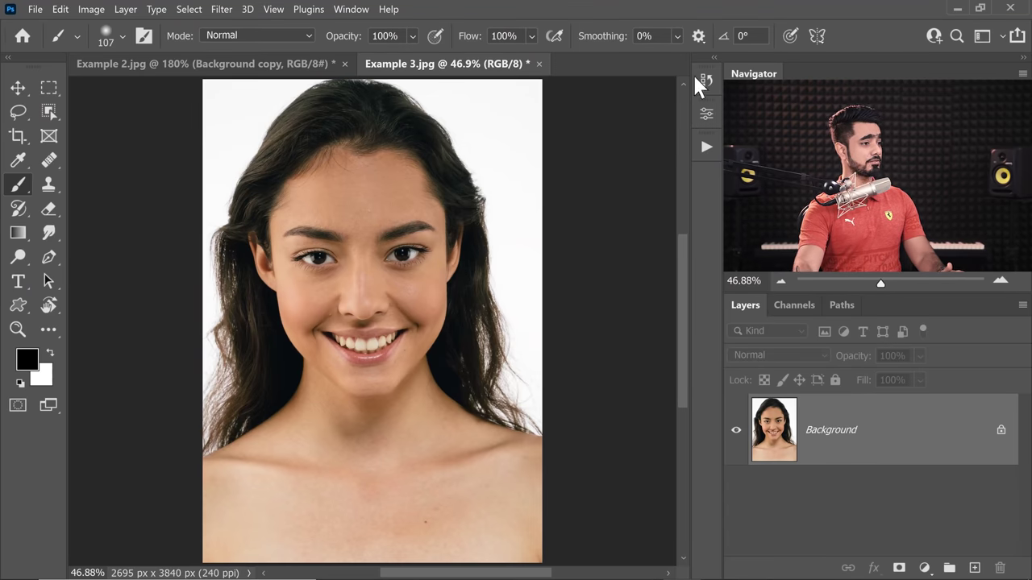
Run PiX - Skin Softening on Example 3.jpg with High Pass radius 10, then start on the shoulder skin
click(706, 148)
click(575, 489)
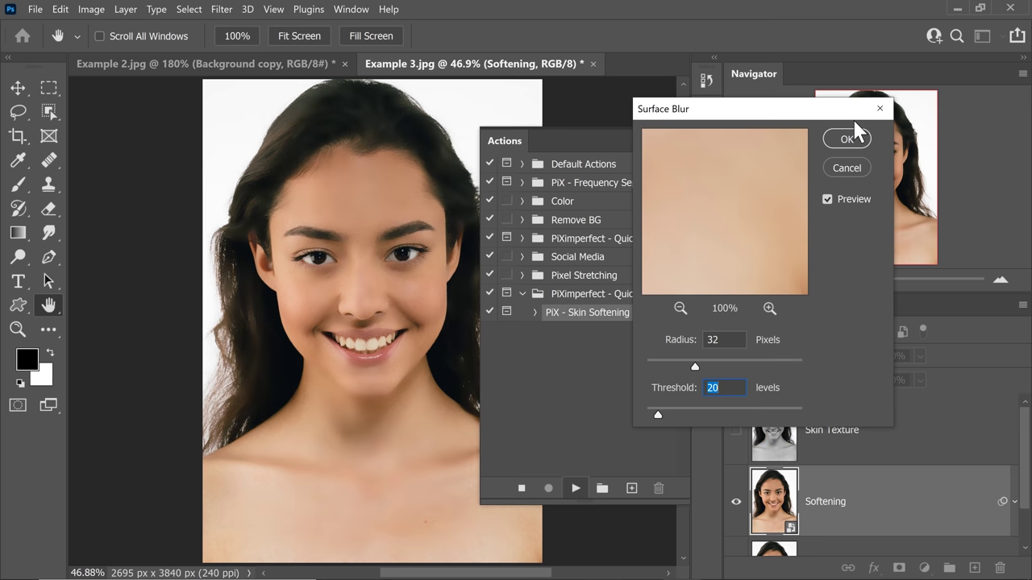
click(840, 141)
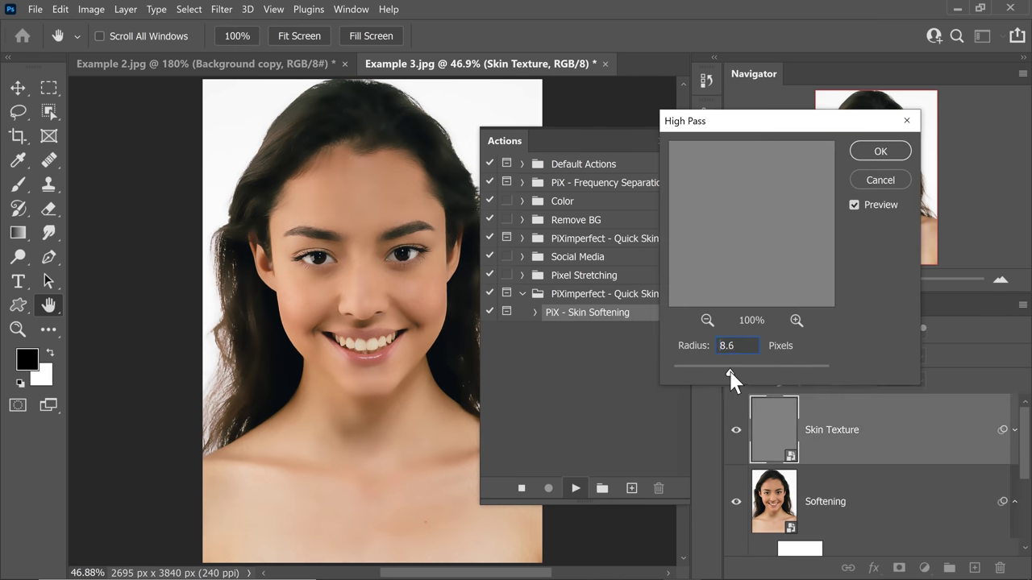
drag(728, 373, 739, 374)
key(Return)
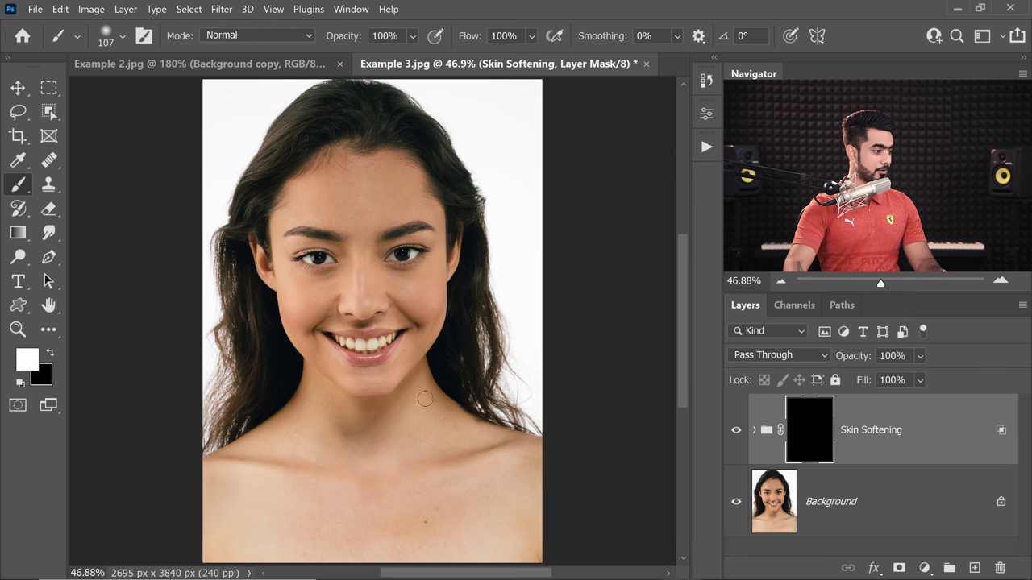
ctrl+click(393, 447)
scroll(390, 211, down, 5)
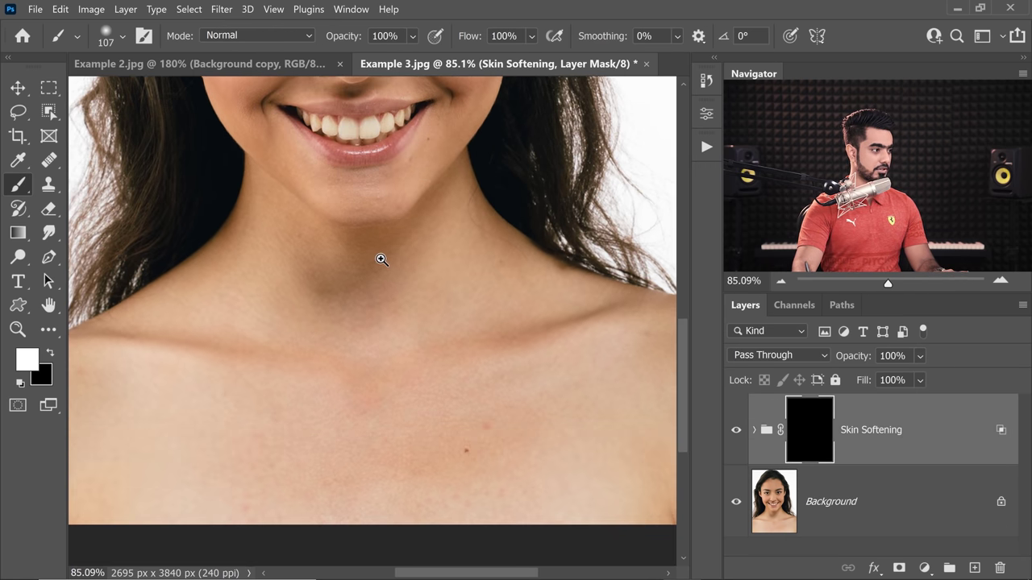
mouse_move(385, 257)
mouse_down()
mouse_move(327, 308)
mouse_move(374, 291)
mouse_up()
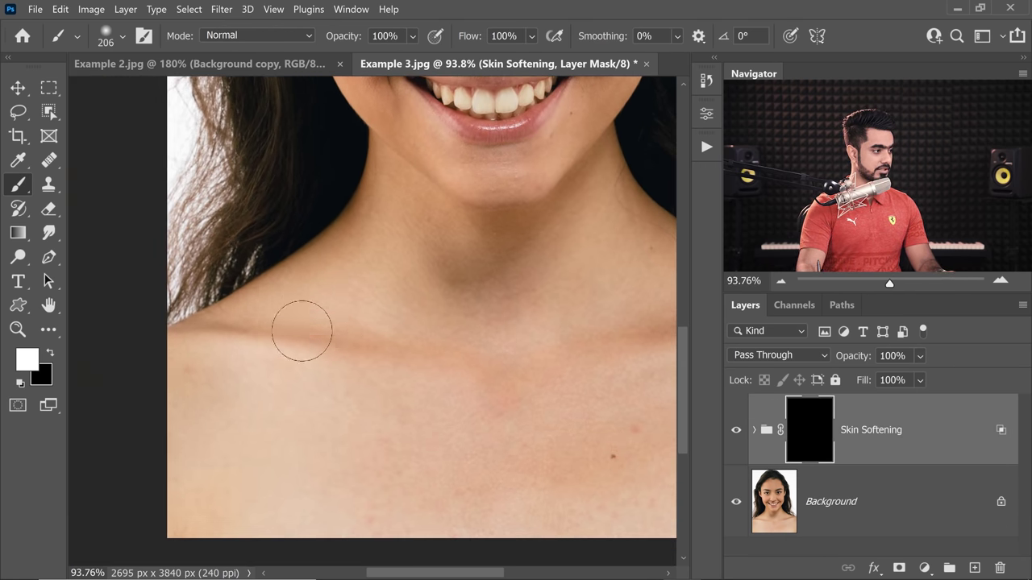